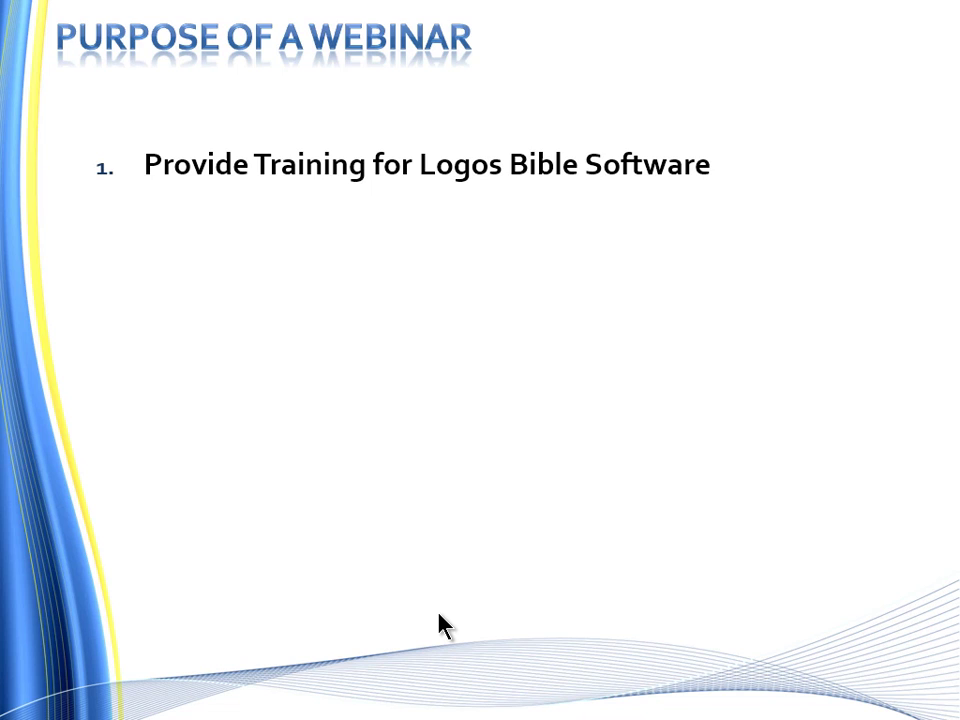
# Step: Advance the slide show through the remaining points of the Purpose of a Webinar slide
pyautogui.click(440, 616)
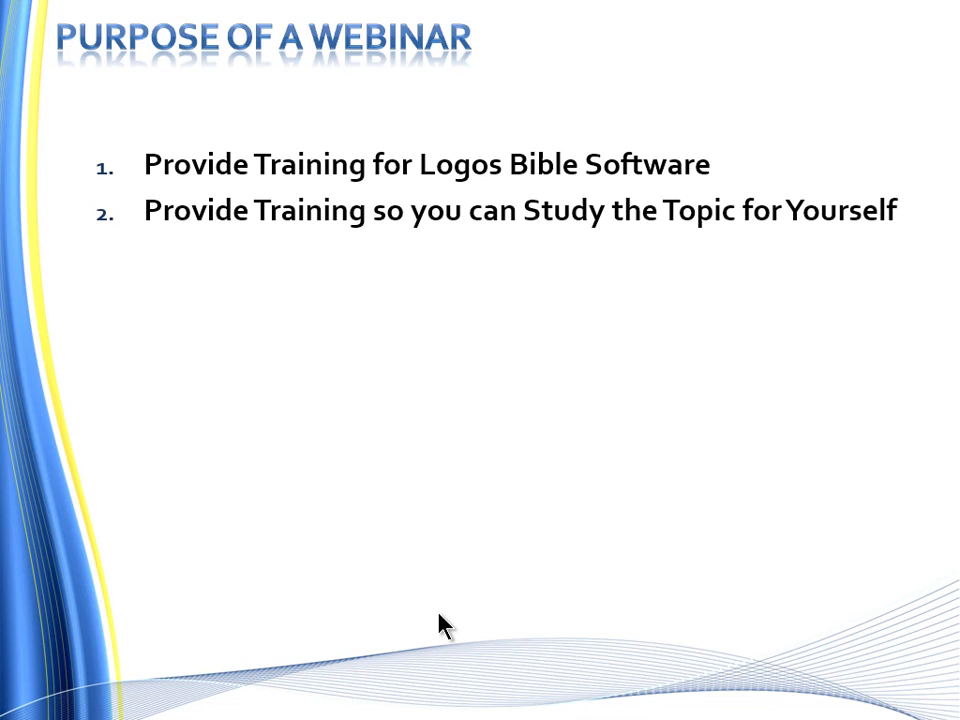
pyautogui.click(440, 616)
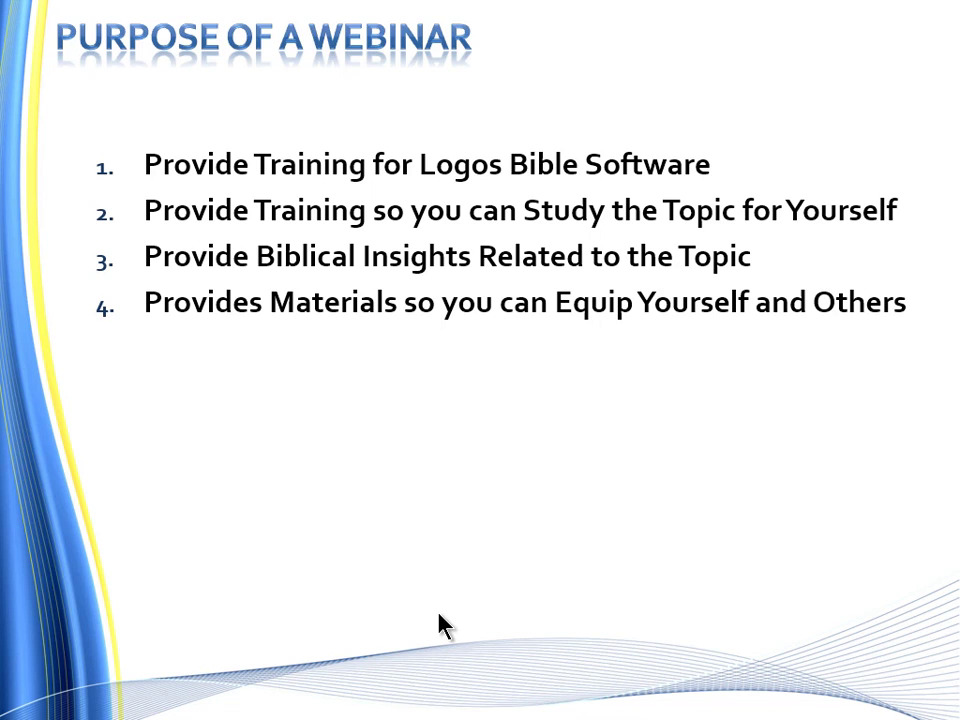
pyautogui.click(438, 614)
pyautogui.click(439, 614)
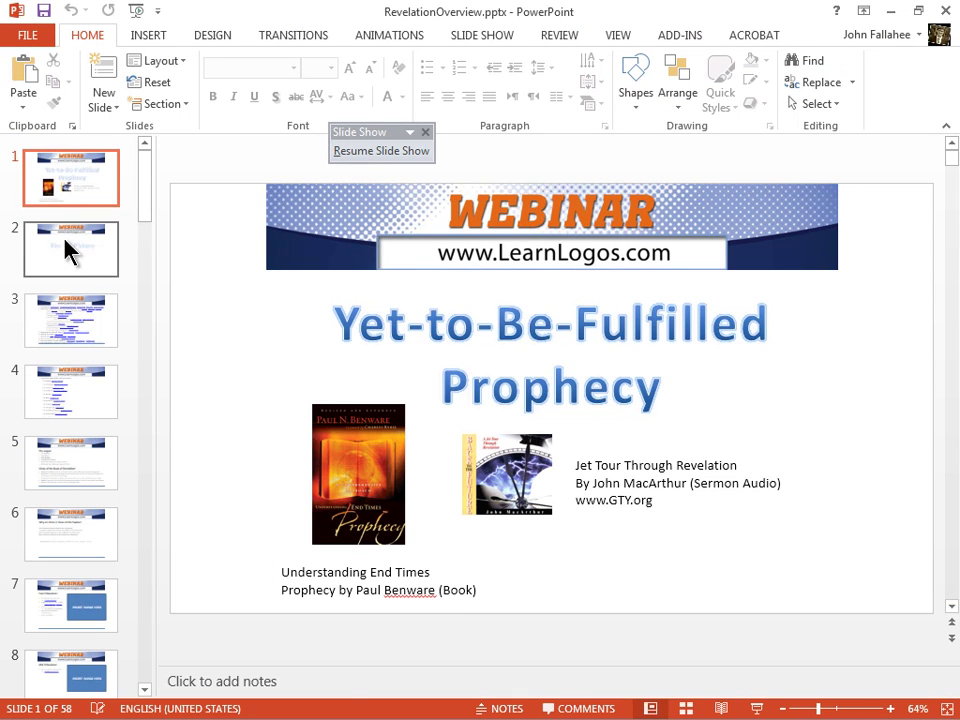
# Step: Look through RevelationOverview.pptx from The Big Picture slide through the tribulation views, seals and trumpets to the Revelation 15-16 judgments
pyautogui.click(65, 244)
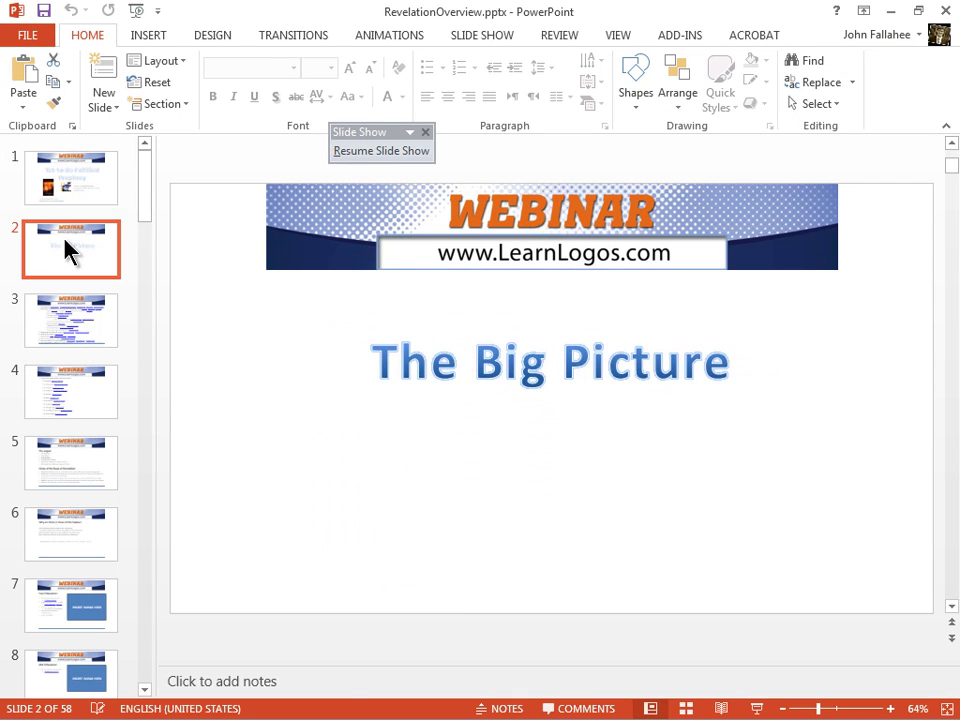
pyautogui.click(69, 336)
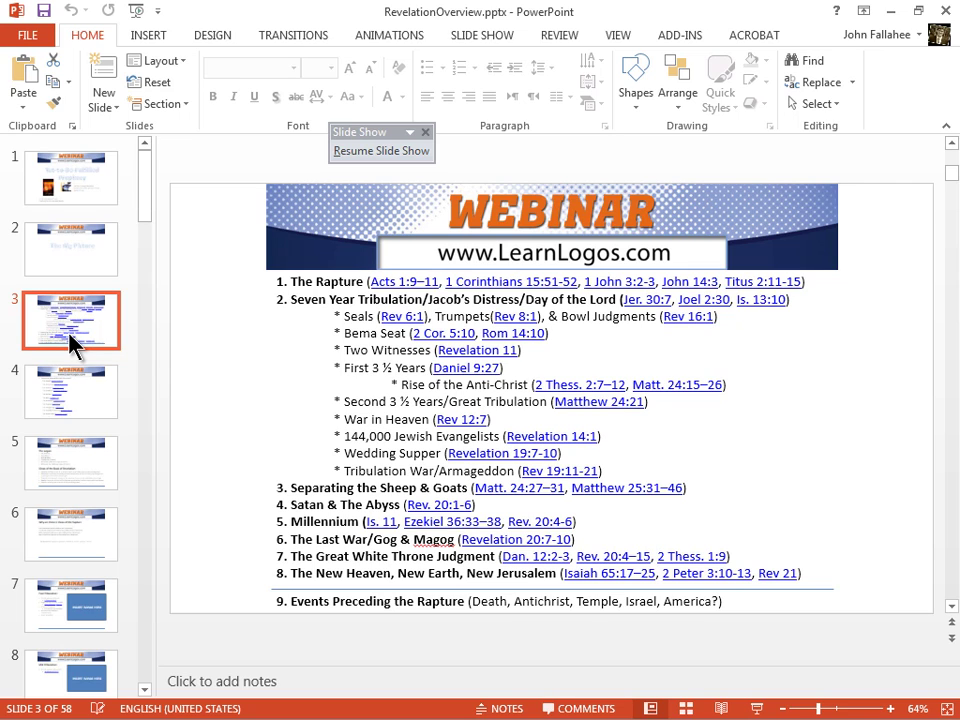
pyautogui.press('Down')
pyautogui.press('Down')
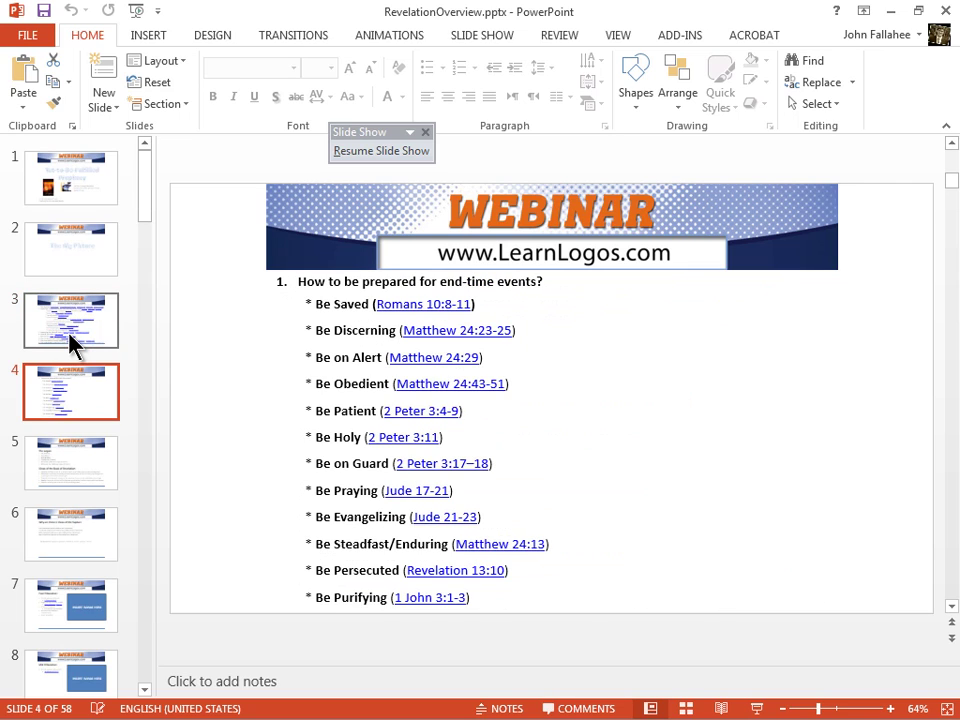
pyautogui.press('Down')
pyautogui.press('Down')
pyautogui.press('Down')
pyautogui.press('Down')
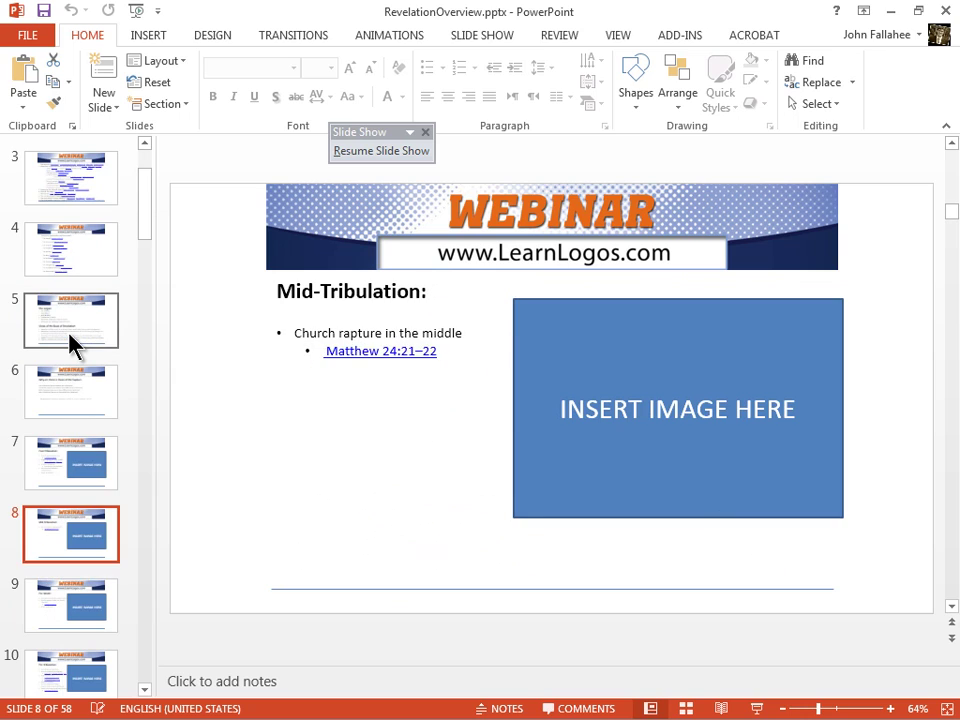
pyautogui.press('Down')
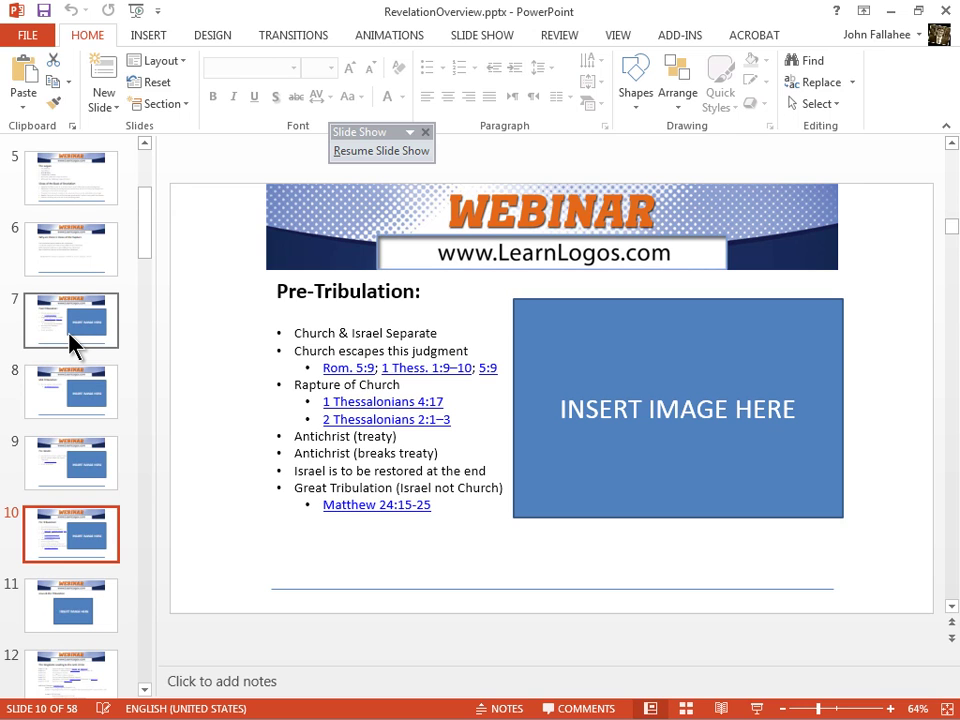
pyautogui.press('Down')
pyautogui.press('Down')
pyautogui.press('Down')
pyautogui.press('Down')
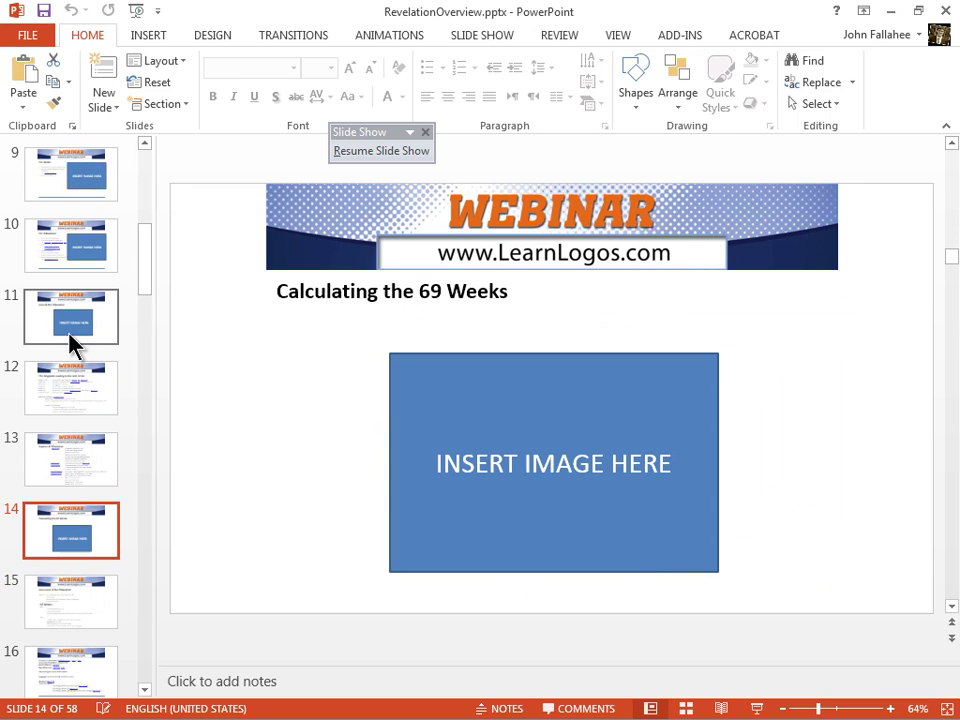
pyautogui.press('Down')
pyautogui.press('Down')
pyautogui.press('Down')
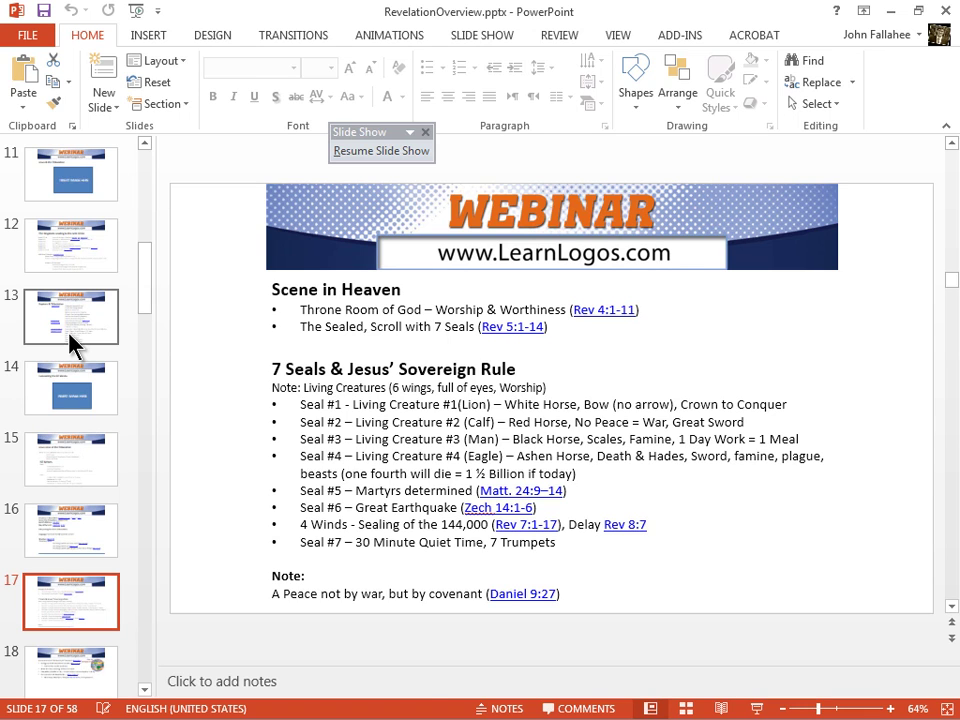
pyautogui.press('Down')
pyautogui.press('Down')
pyautogui.press('Down')
pyautogui.press('Down')
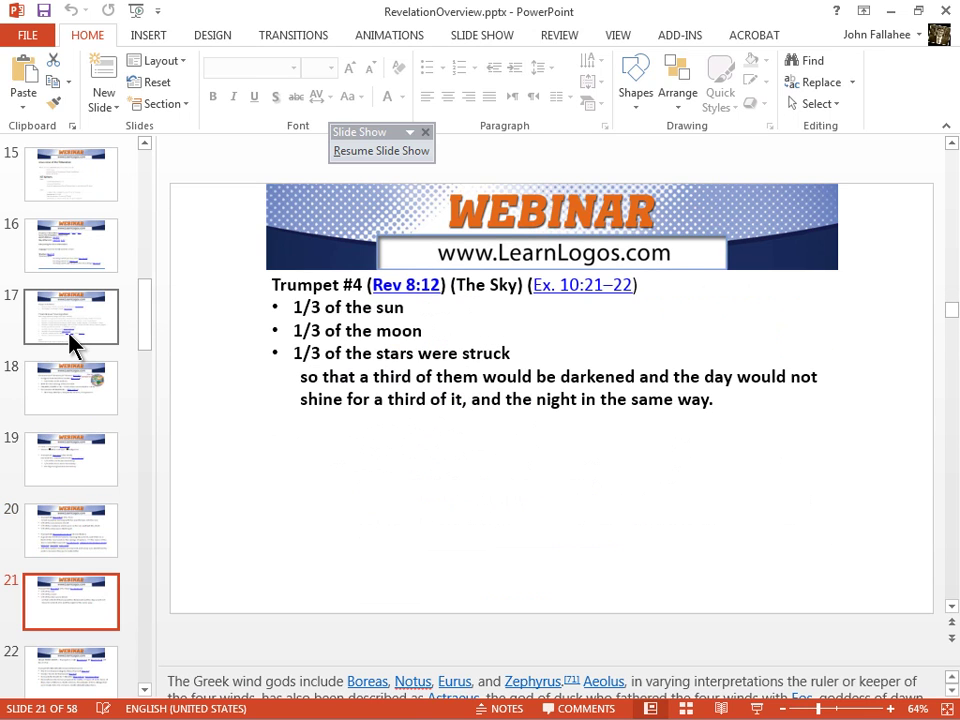
pyautogui.press('Down')
pyautogui.press('Down')
pyautogui.press('Down')
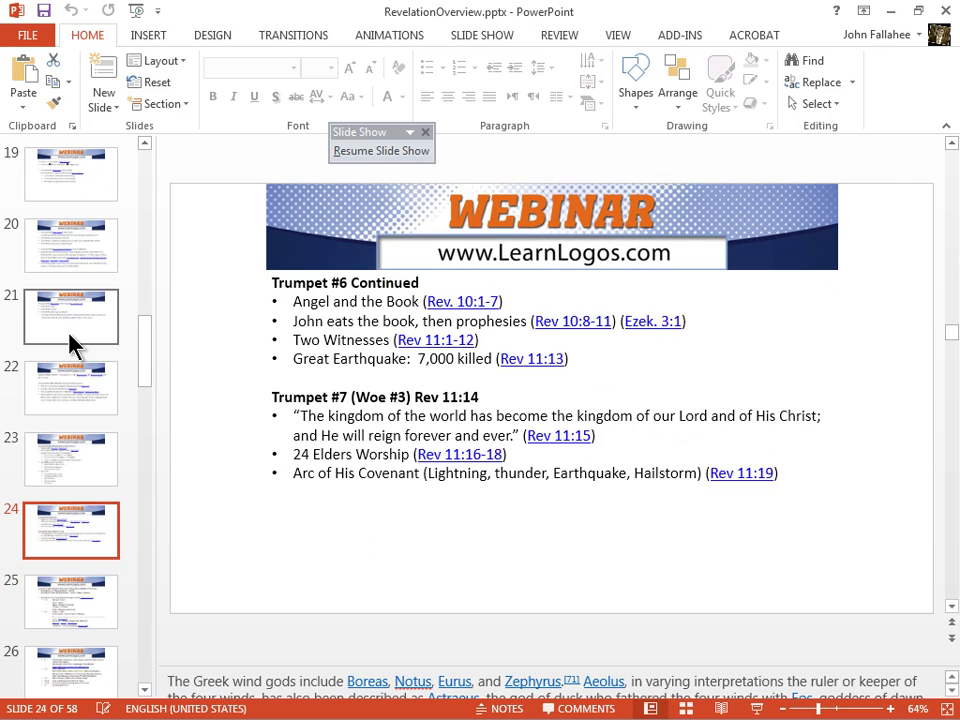
pyautogui.press('Down')
pyautogui.press('Down')
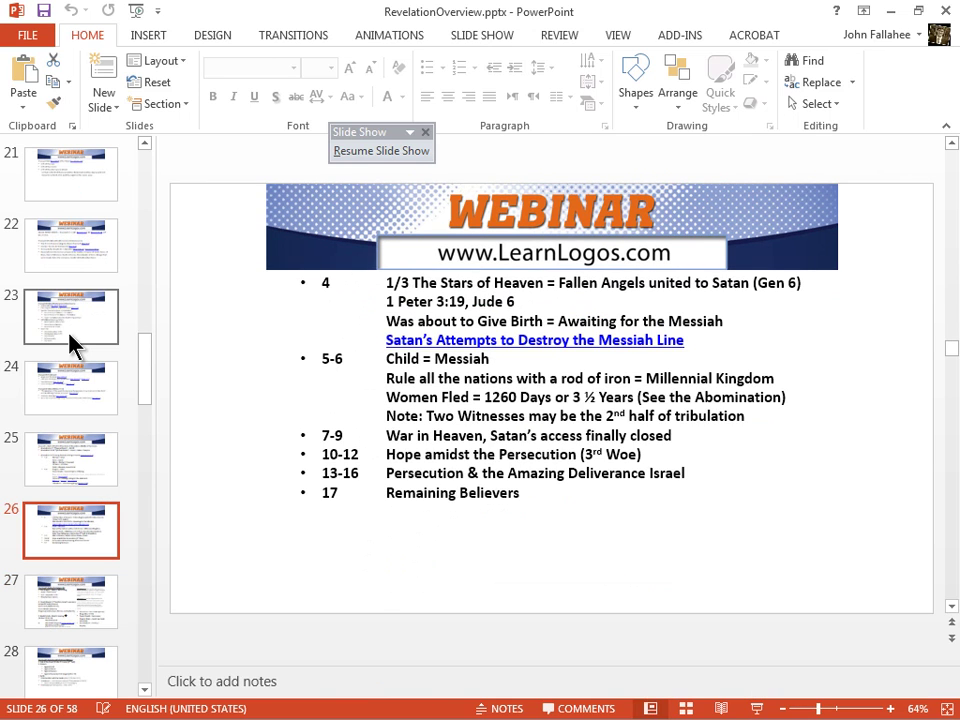
pyautogui.press('Down')
pyautogui.press('Down')
pyautogui.press('Down')
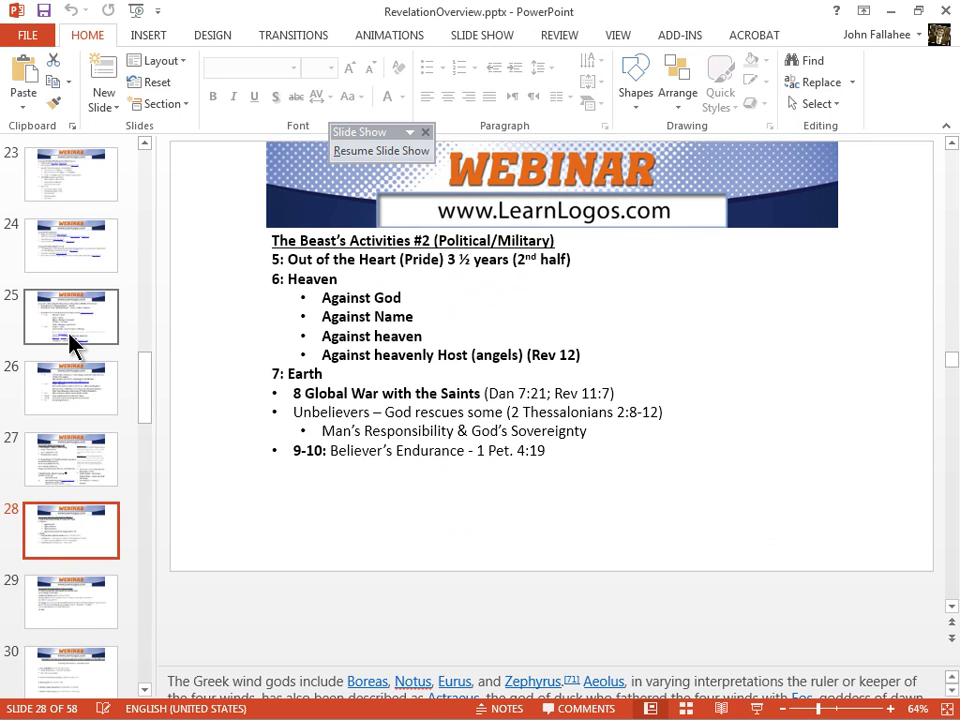
pyautogui.press('Down')
pyautogui.press('Down')
pyautogui.press('Down')
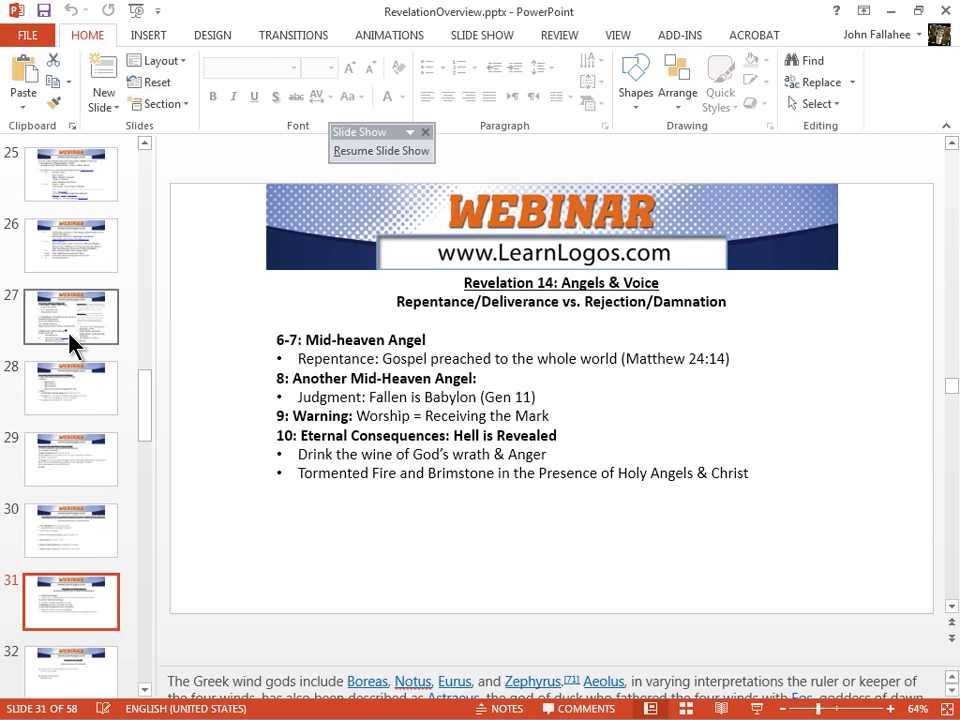
pyautogui.press('Down')
pyautogui.press('Down')
pyautogui.press('Down')
pyautogui.press('Down')
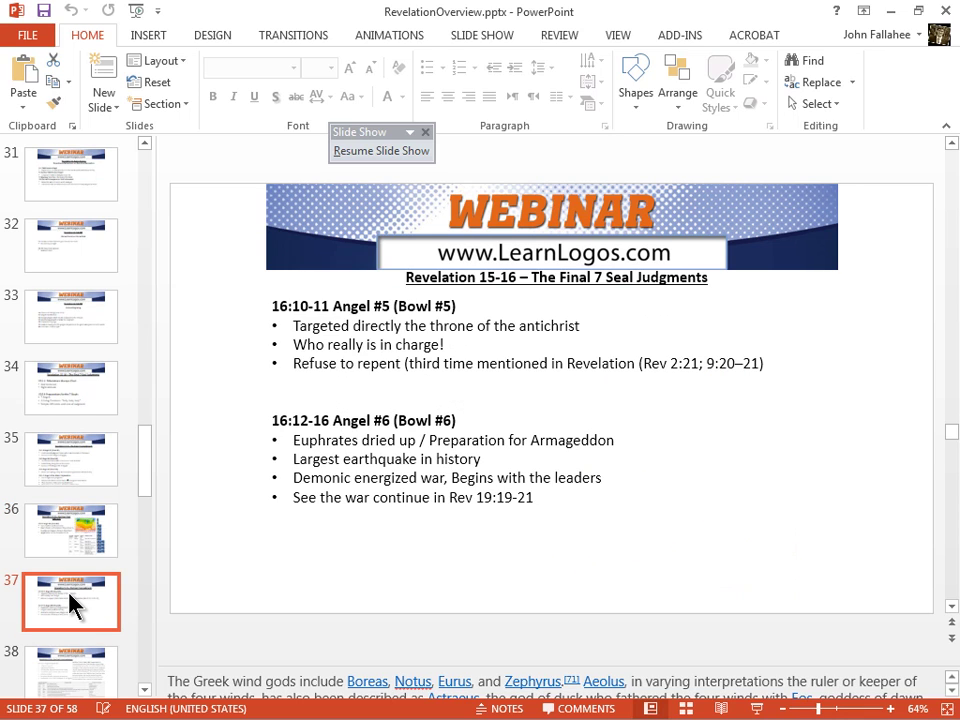
# Step: Look through the following slides on Bowl #7, the Harlot and Babylon, and the Marriage Supper of the Lamb
pyautogui.press('Down')
pyautogui.press('Down')
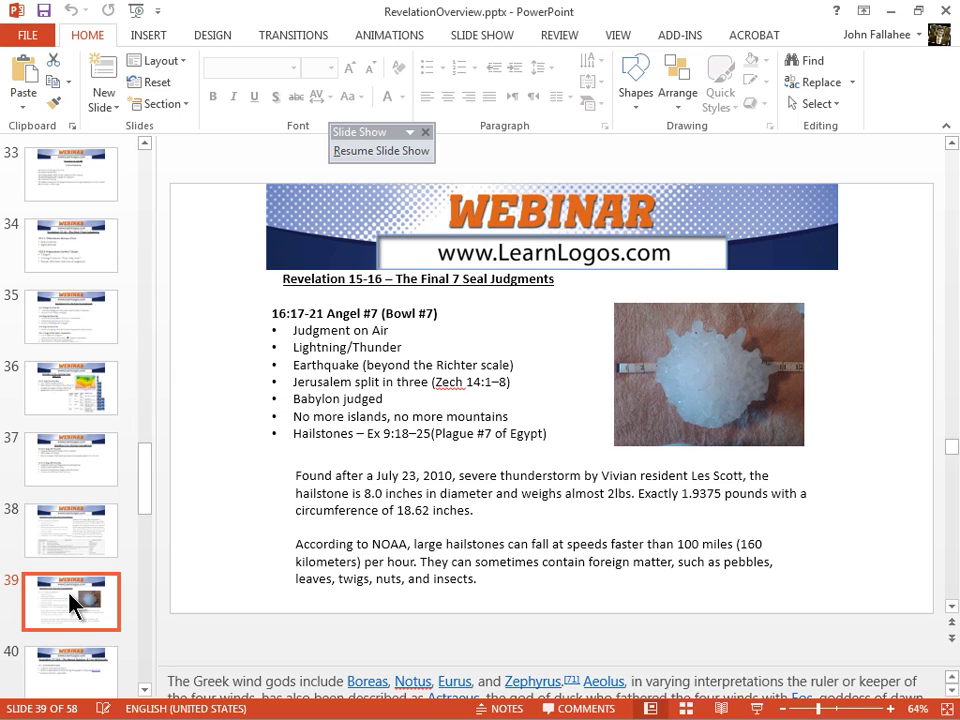
pyautogui.press('Down')
pyautogui.press('Down')
pyautogui.press('Down')
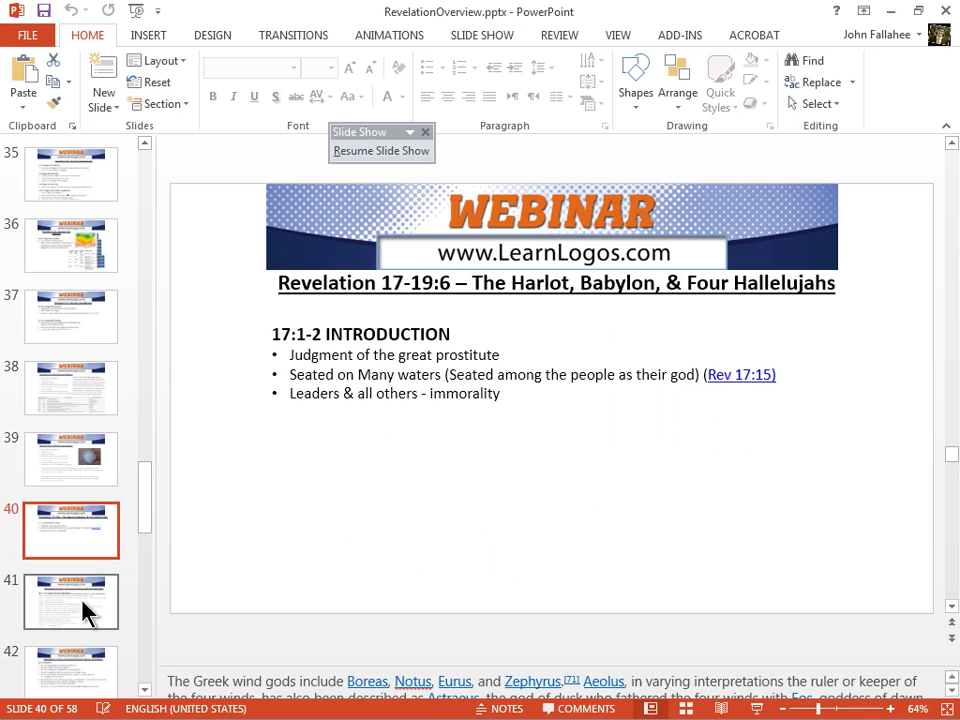
pyautogui.press('Down')
pyautogui.press('Down')
pyautogui.press('Down')
pyautogui.press('Down')
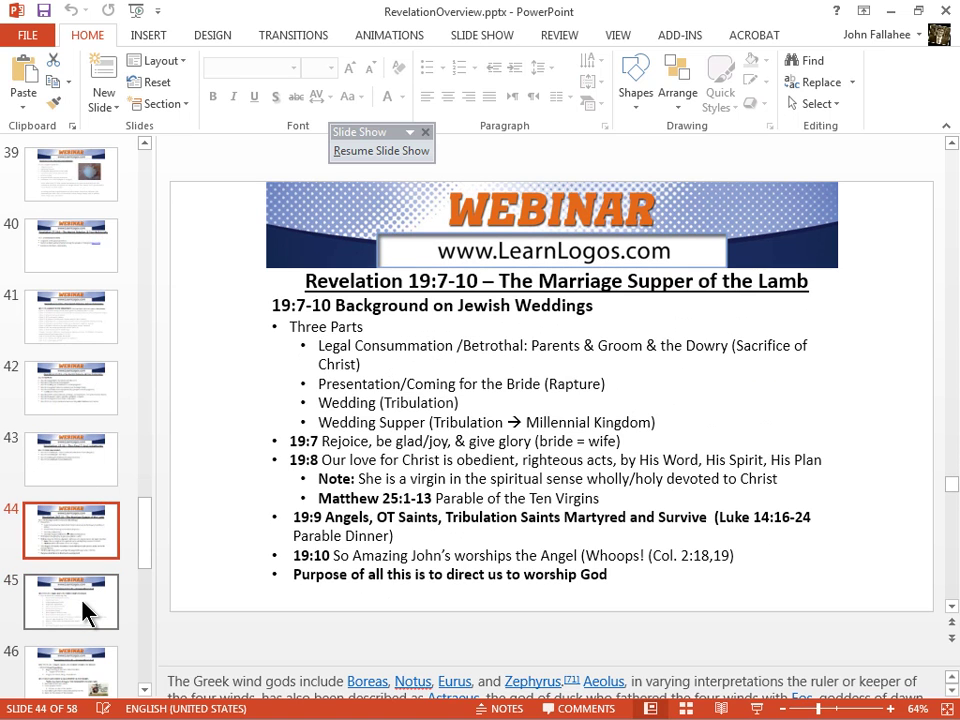
pyautogui.press('Down')
pyautogui.press('Down')
pyautogui.press('Down')
pyautogui.press('Down')
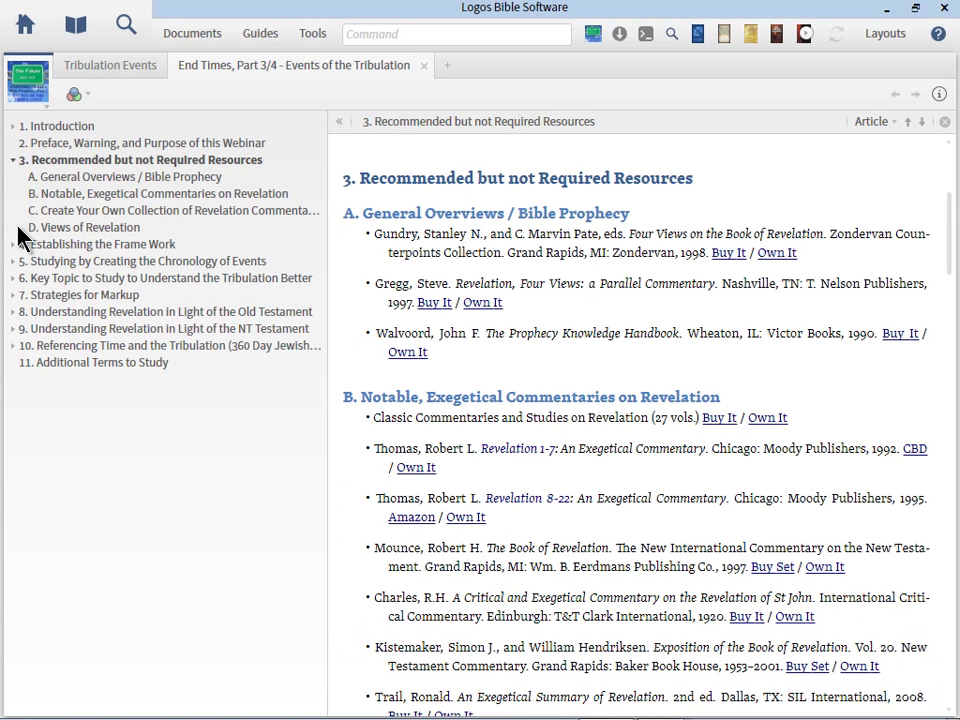
# Step: In Logos Bible Software, expand sections 4 and 6 of the End Times, Part 3/4 contents and open section 5
pyautogui.click(13, 244)
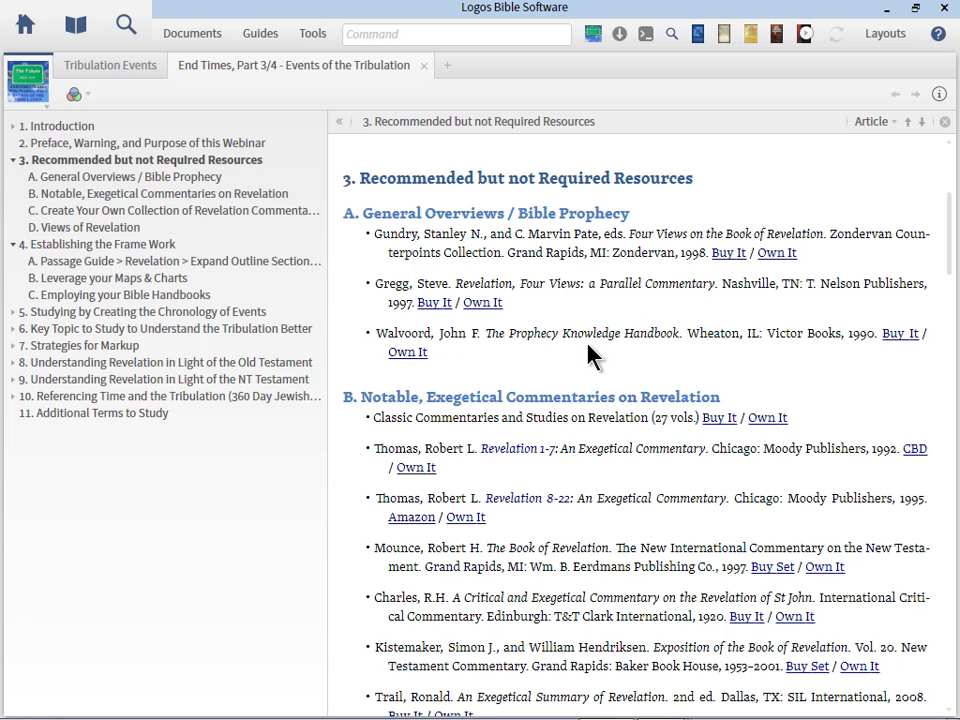
pyautogui.click(40, 313)
pyautogui.click(13, 345)
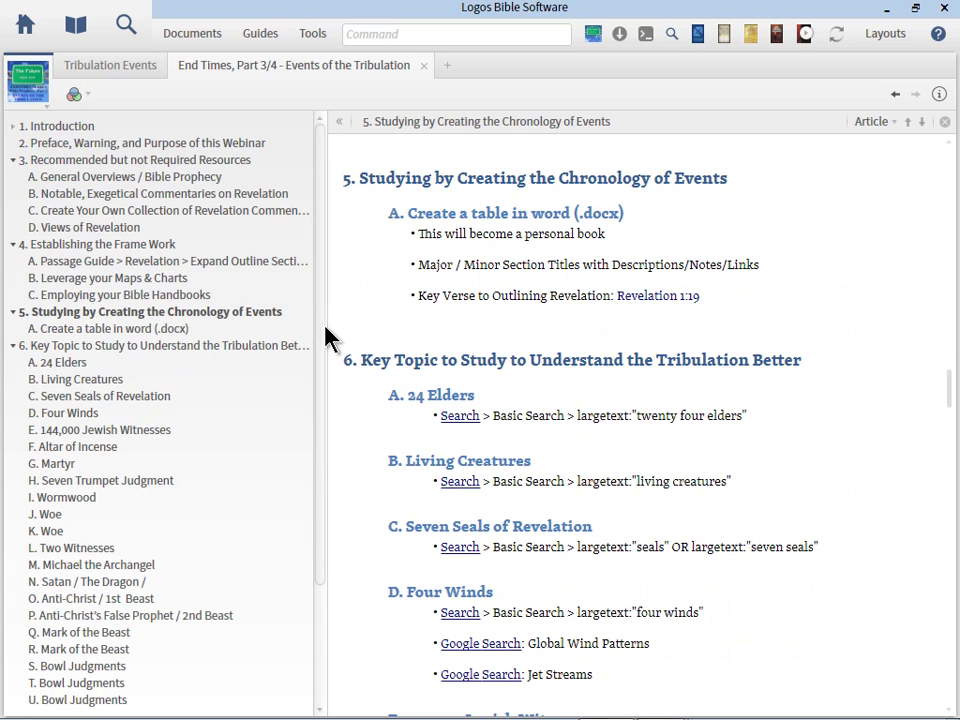
# Step: Expand sections 7 through 10 in the contents to review their subtopics, from Strategies for Markup to Referencing Time and the Tribulation
pyautogui.moveTo(322, 336); pyautogui.dragTo(313, 466)
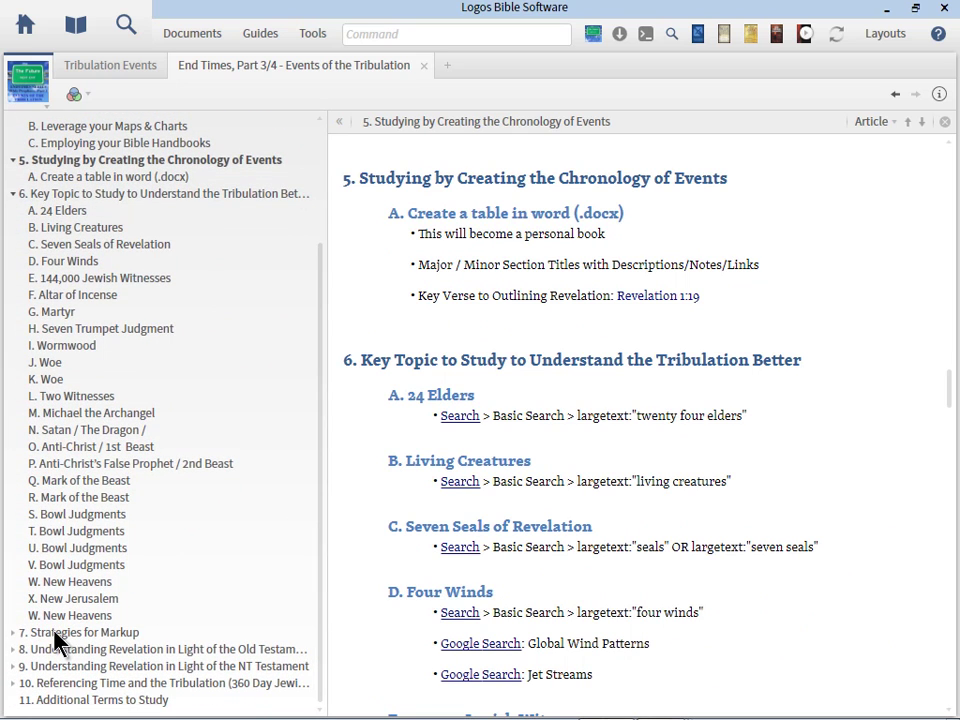
pyautogui.click(13, 636)
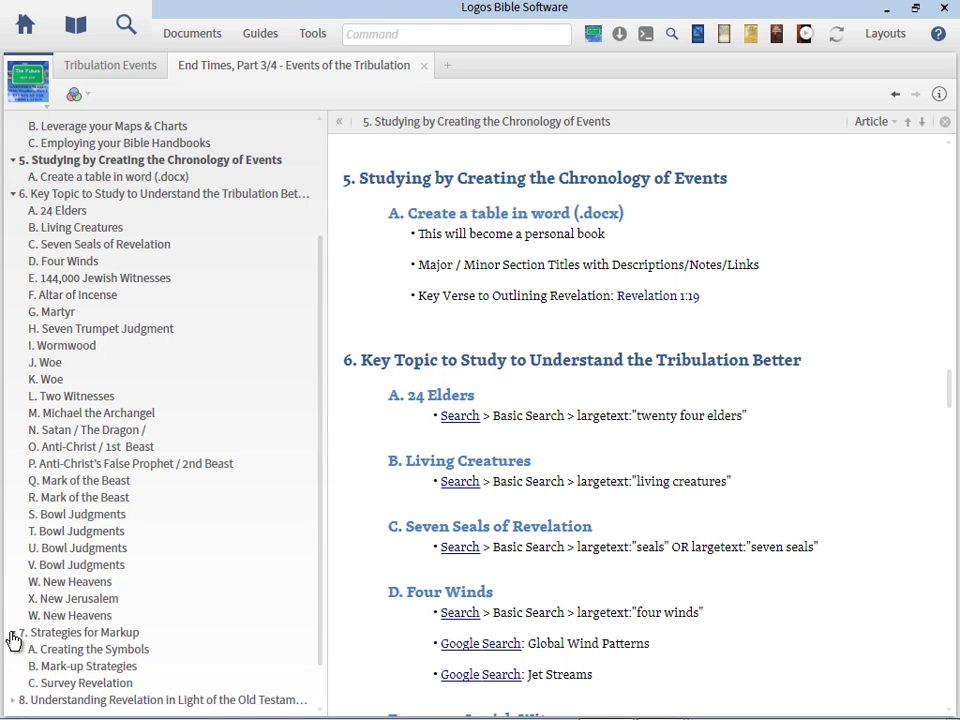
pyautogui.scroll(-1, 323, 470)
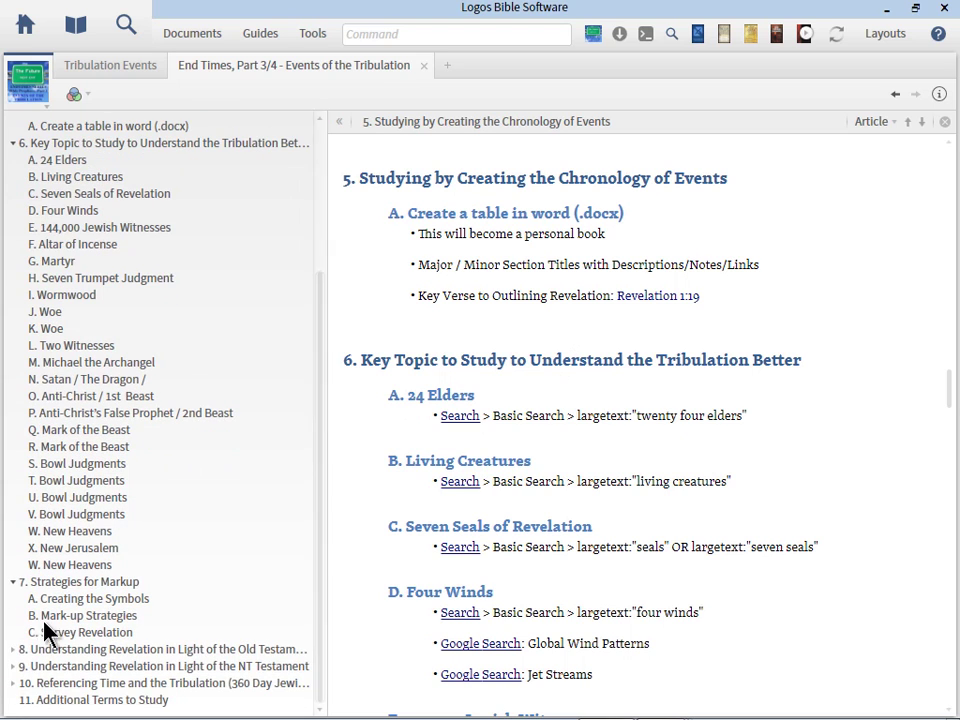
pyautogui.click(13, 649)
pyautogui.scroll(-1, 328, 500)
pyautogui.scroll(-1, 323, 560)
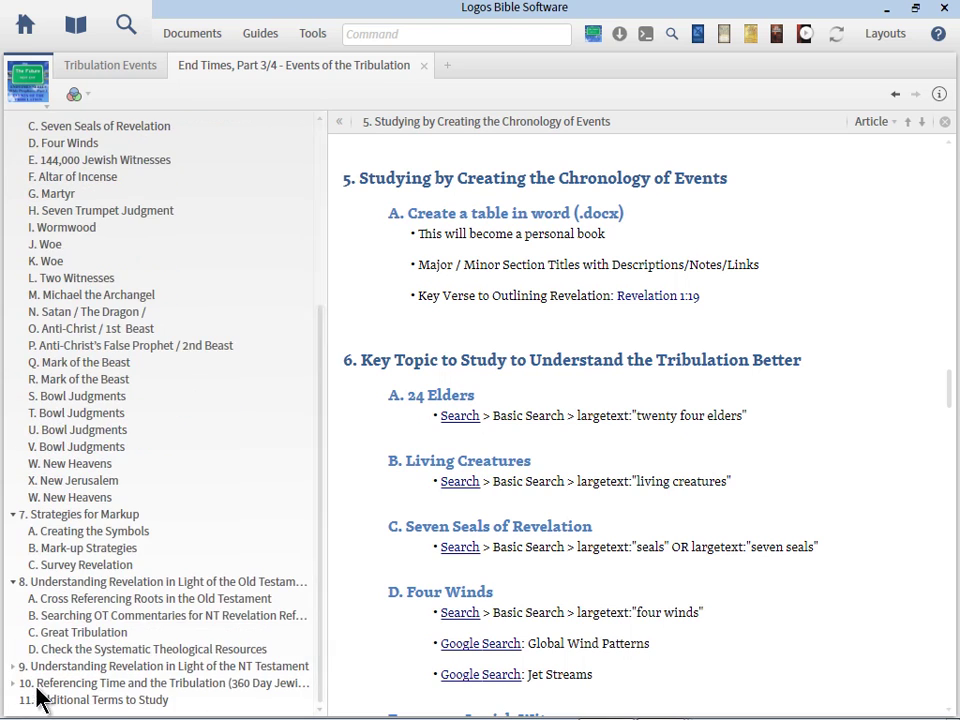
pyautogui.click(13, 666)
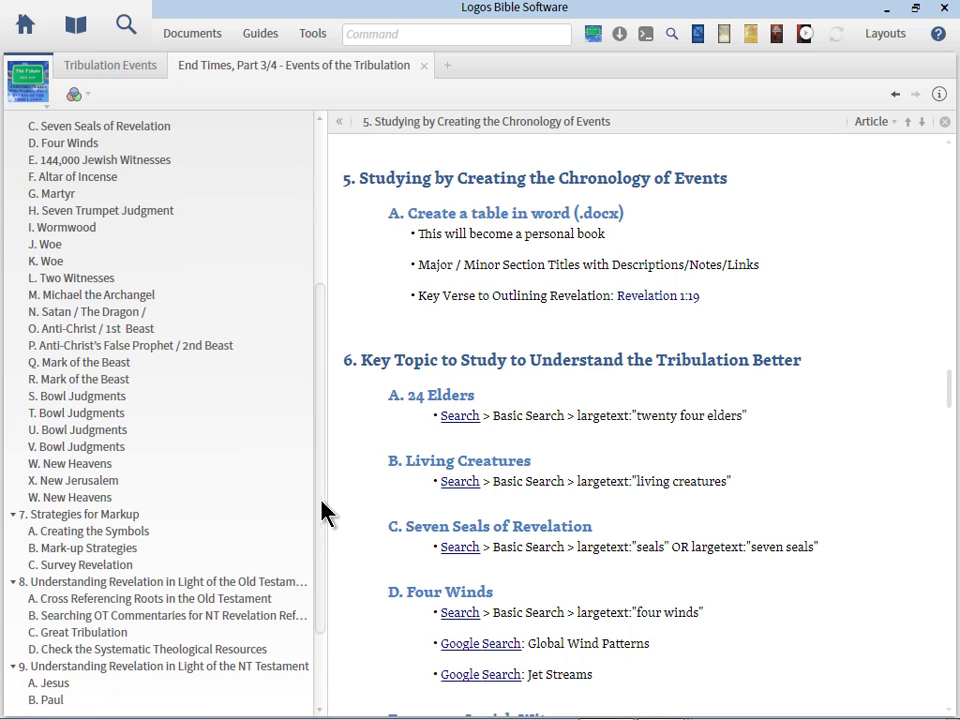
pyautogui.scroll(-3, 321, 514)
pyautogui.click(15, 684)
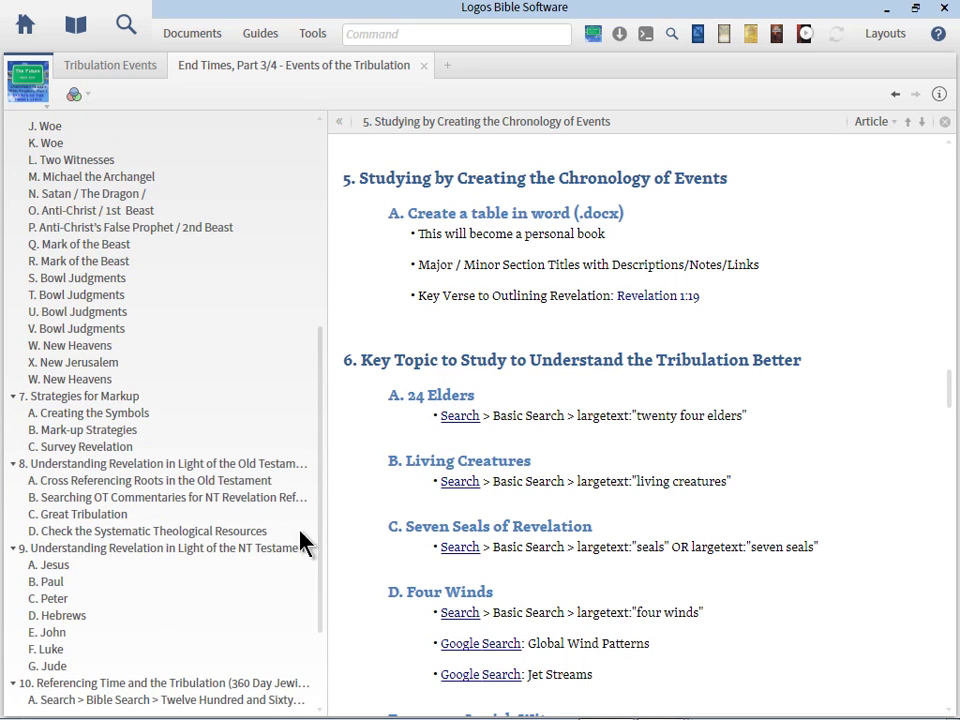
pyautogui.scroll(-3, 317, 529)
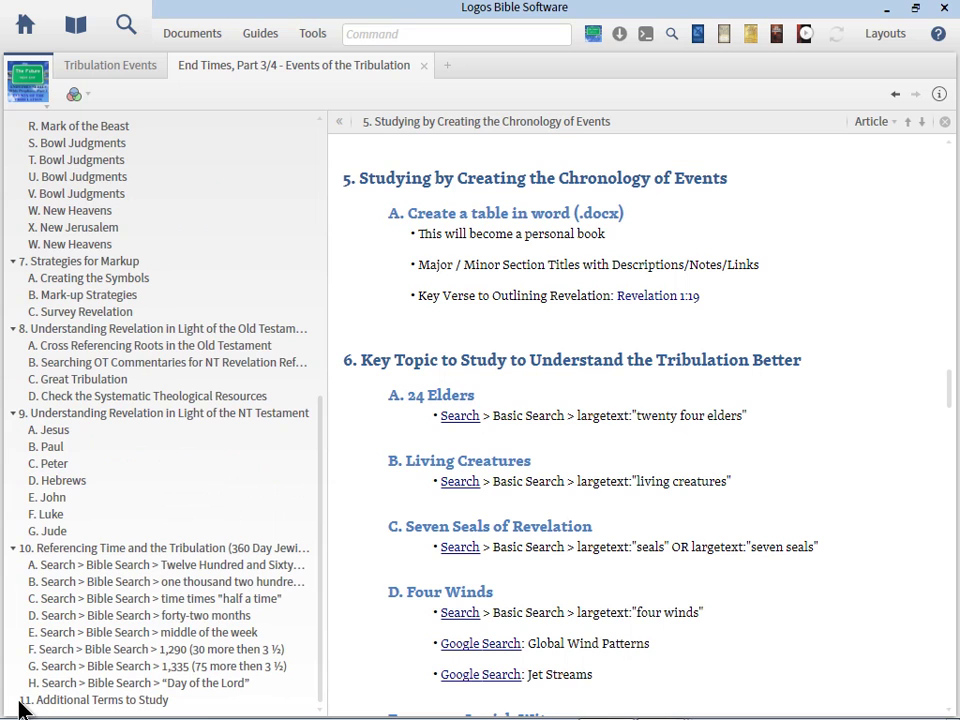
pyautogui.moveTo(318, 577); pyautogui.dragTo(324, 247)
# Step: Open the Tribulation Events book and review its Events of the Tribulation table from Rev 1 to Rev 20
pyautogui.click(113, 68)
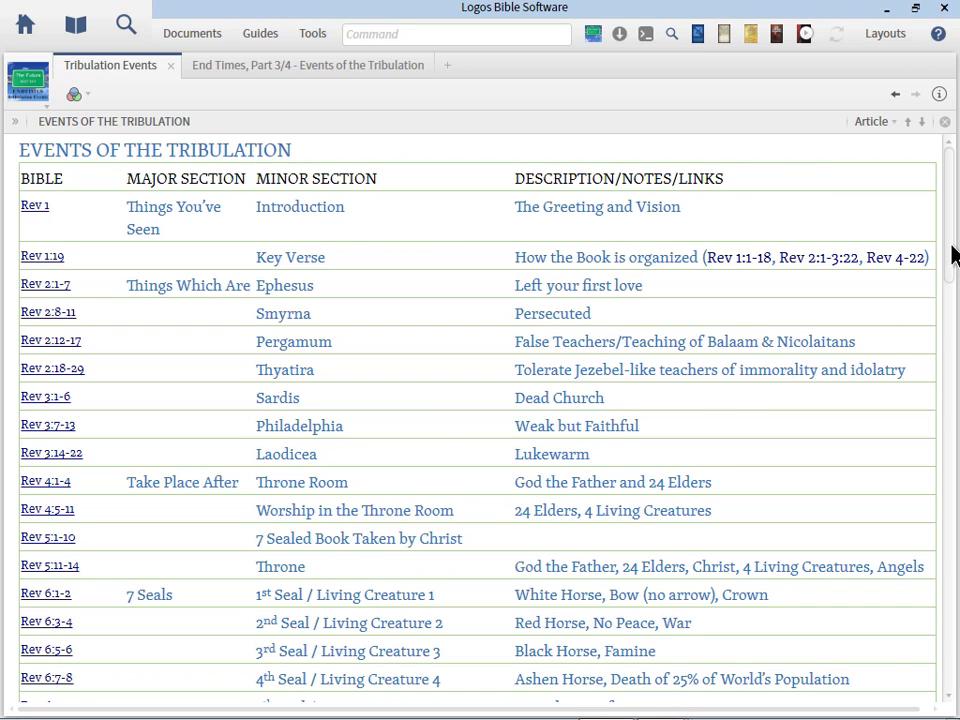
pyautogui.moveTo(953, 255); pyautogui.dragTo(949, 670)
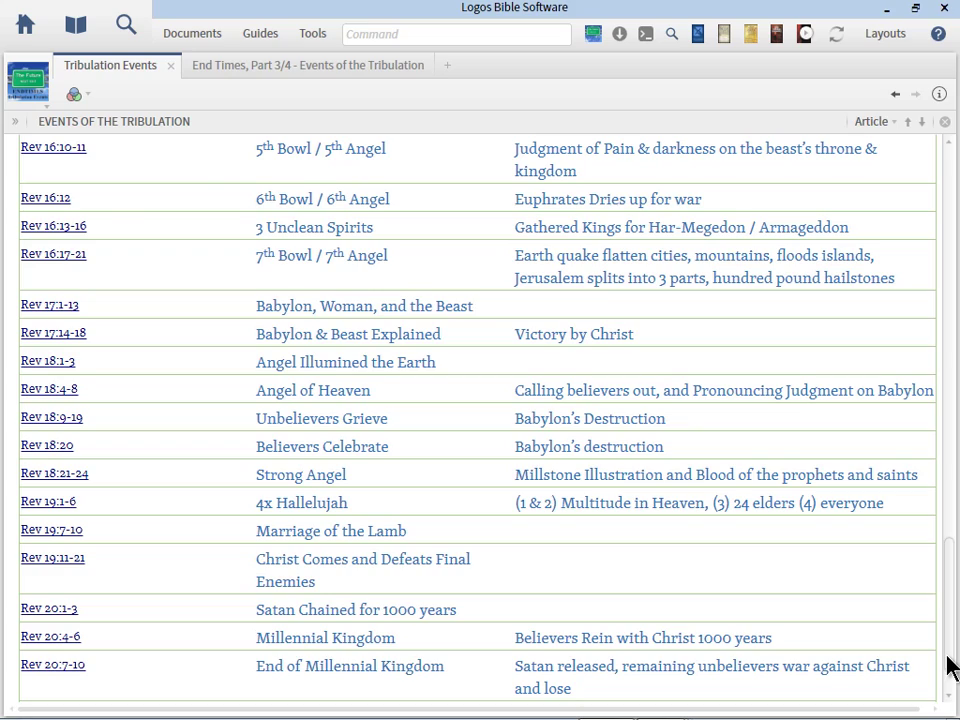
pyautogui.moveTo(949, 665); pyautogui.dragTo(949, 215)
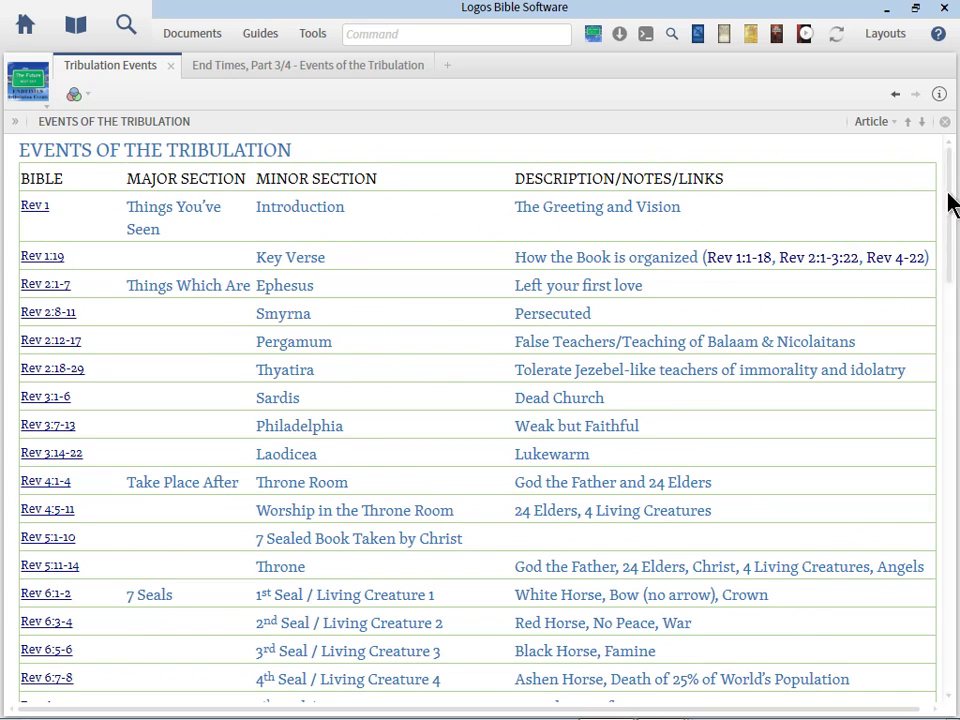
pyautogui.moveTo(949, 204); pyautogui.dragTo(945, 672)
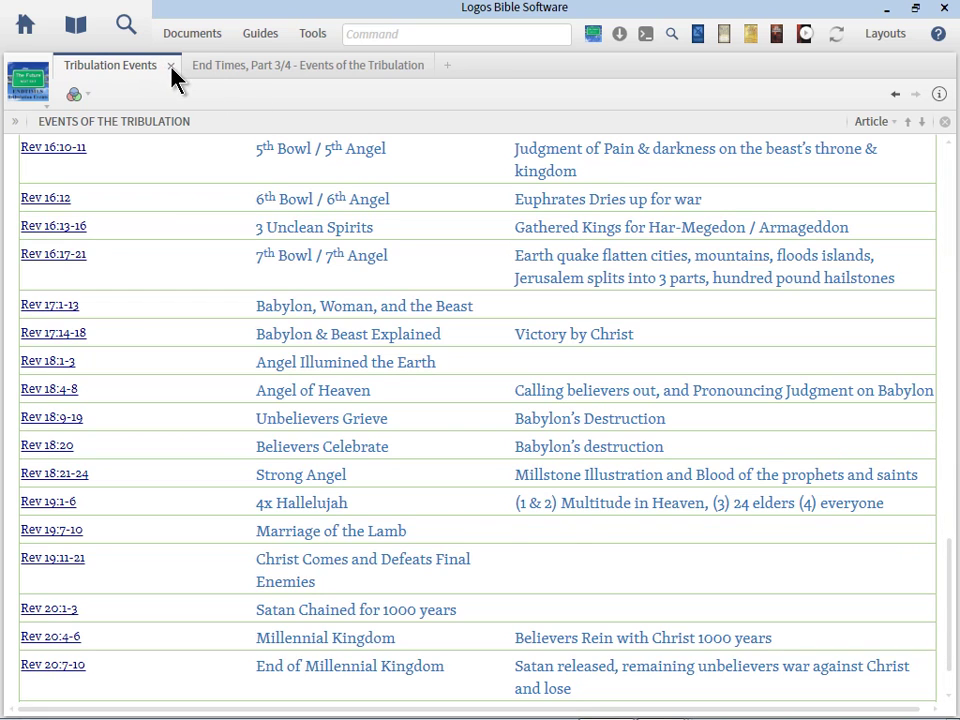
# Step: Return to the End Times, Part 3/4 book, then switch to the PowerPoint slide show
pyautogui.click(244, 66)
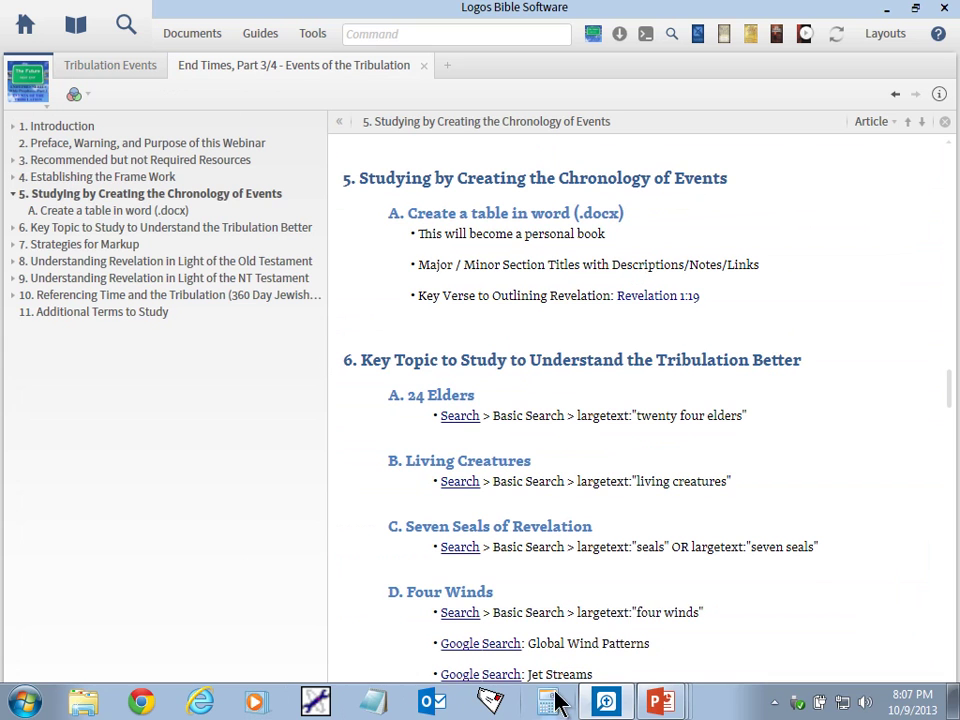
pyautogui.moveTo(664, 700)
pyautogui.click(638, 630)
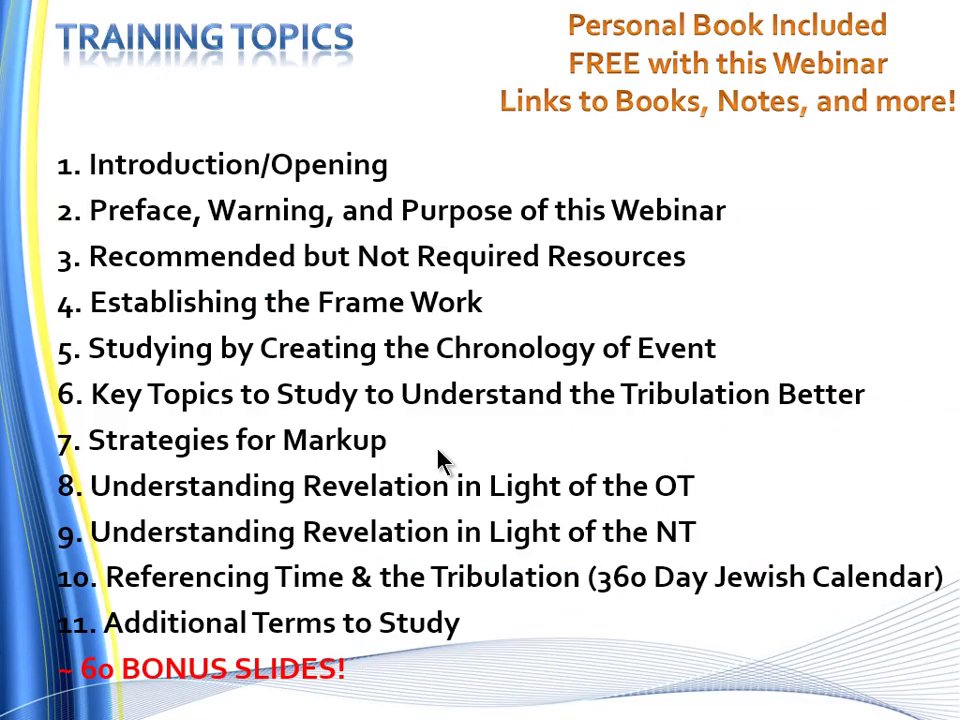
# Step: Switch back to Logos Bible Software and review section 3, Recommended but not Required Resources, in the End Times, Part 3/4 book
pyautogui.hotkey('alt', 'Tab')
pyautogui.click(110, 163)
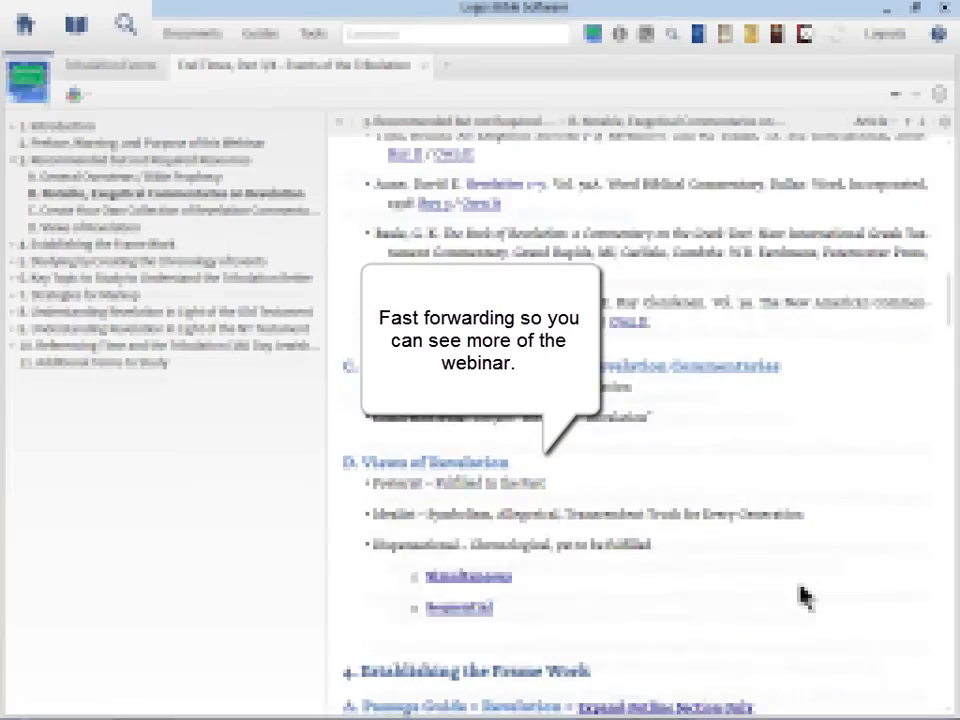
pyautogui.scroll(-2, 800, 597)
pyautogui.scroll(-3, 800, 597)
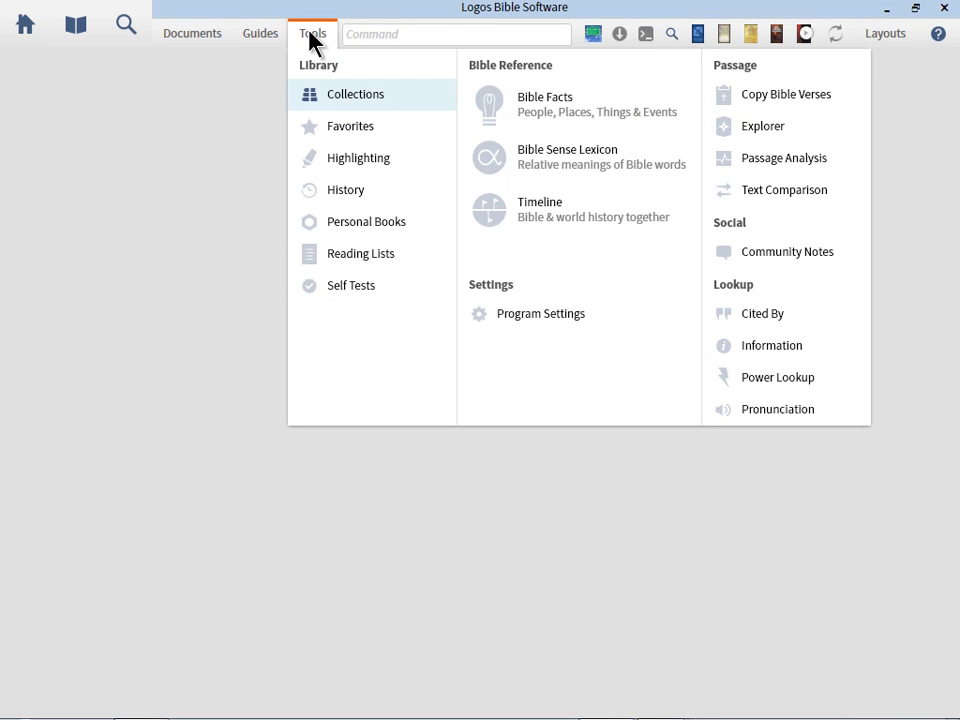
# Step: Open the Collections tool, find collections matching "reve", and load the Commentaries: Revelation collection
pyautogui.click(401, 98)
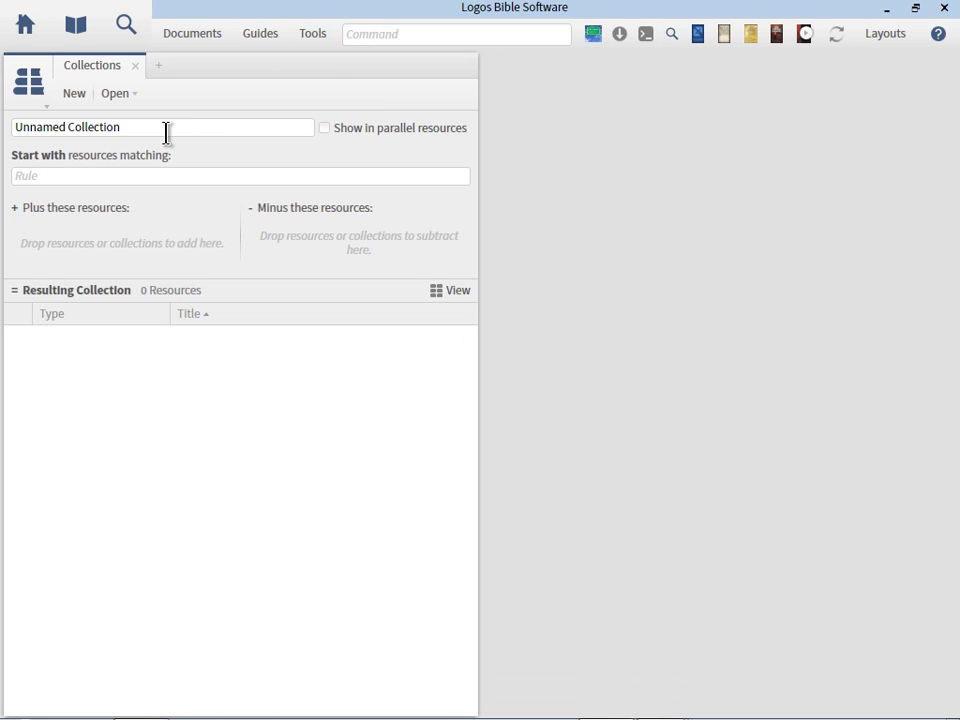
pyautogui.click(119, 96)
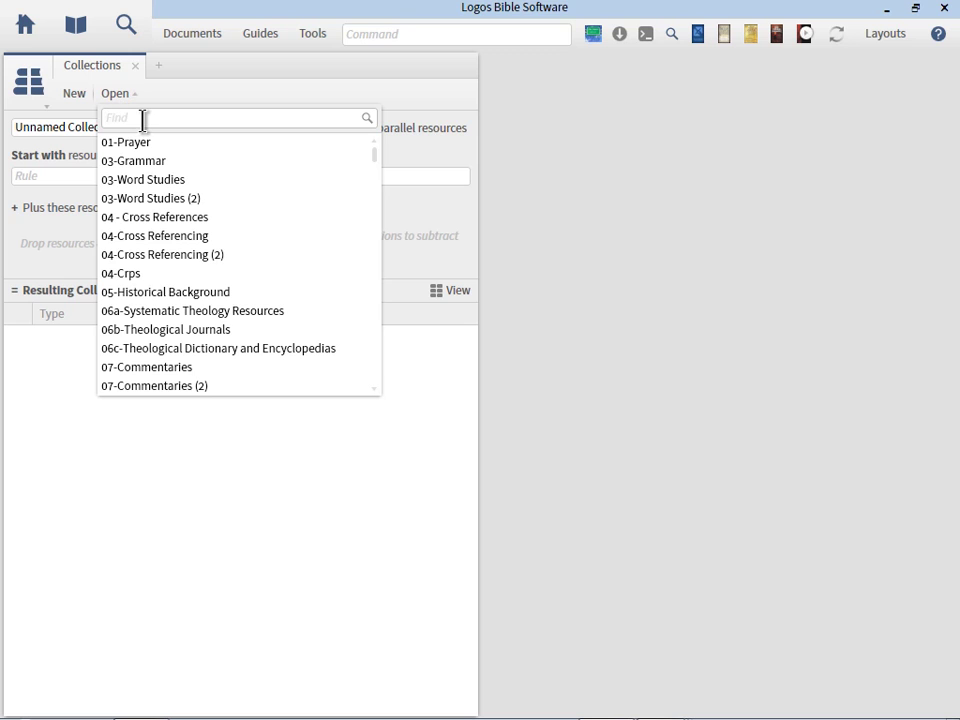
pyautogui.write('reve')
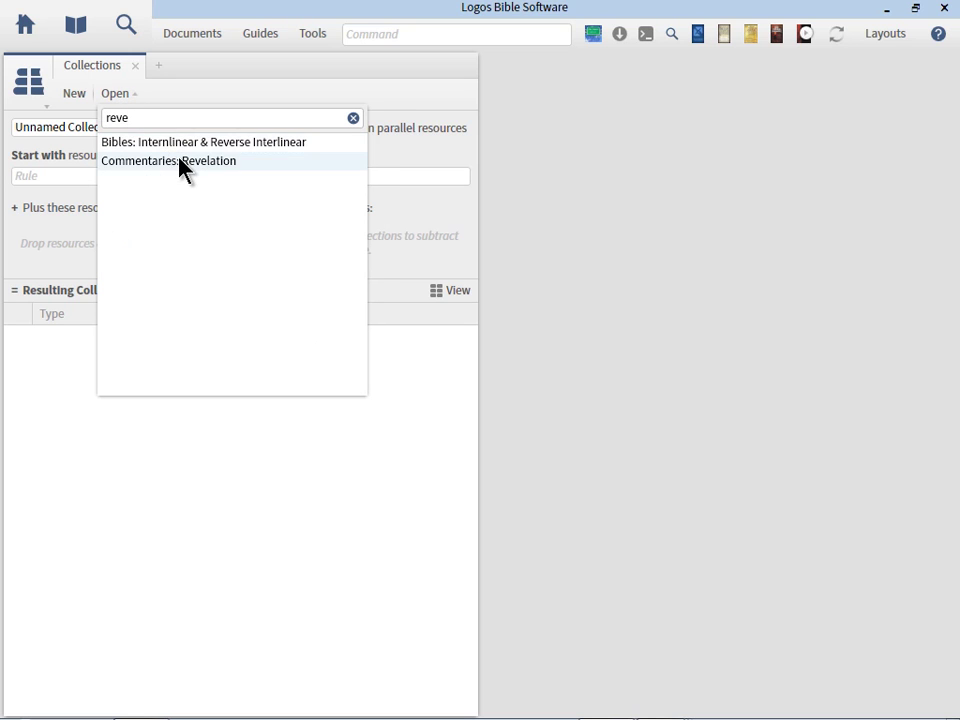
pyautogui.click(176, 159)
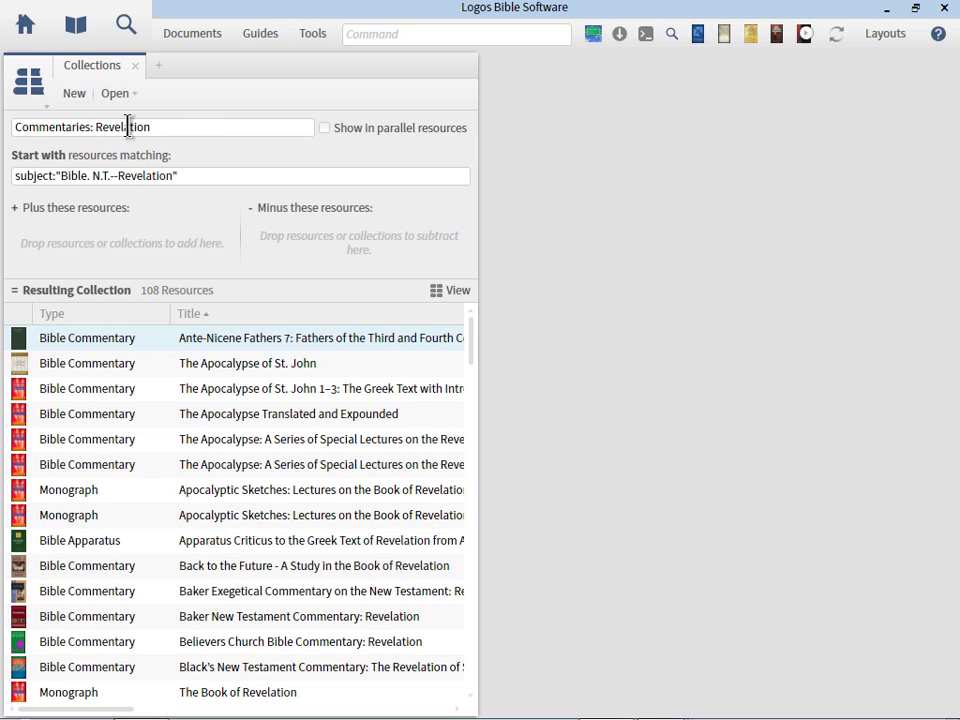
# Step: Highlight the collection's name, place the cursor in its matching rule, and widen the Collections pane
pyautogui.tripleClick(190, 129)
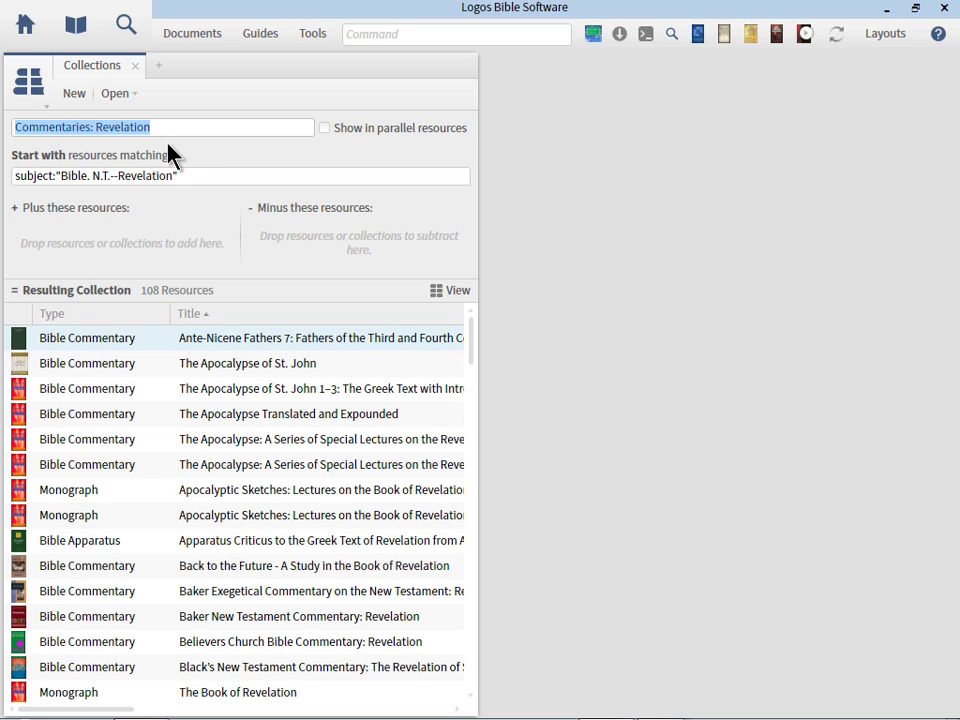
pyautogui.click(206, 178)
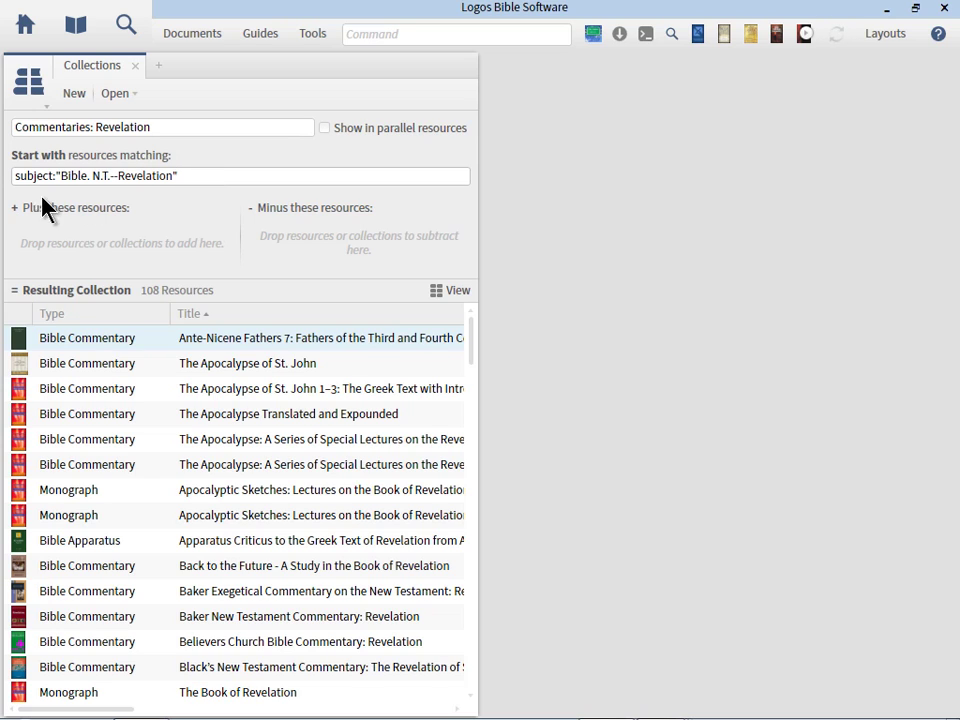
pyautogui.click(91, 177)
pyautogui.moveTo(476, 345); pyautogui.dragTo(512, 345)
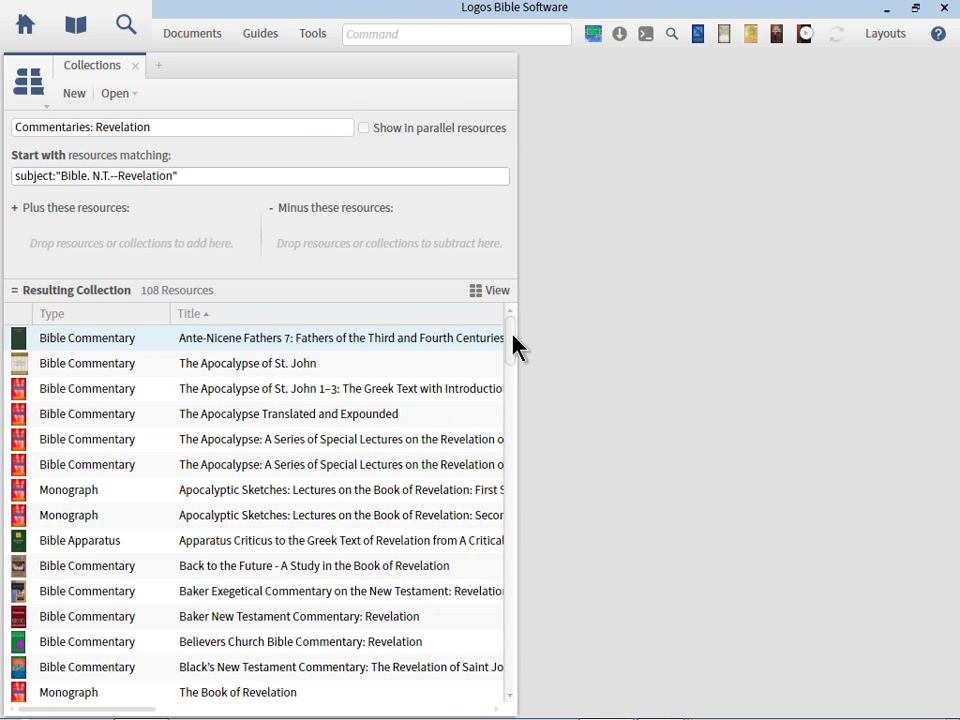
# Step: Look through the collection's resources to the end of the list, including the description of The Book of Revelation: A Study of the Last Prophetic Book
pyautogui.scroll(-1, 513, 340)
pyautogui.scroll(1, 513, 340)
pyautogui.scroll(-1, 515, 352)
pyautogui.scroll(-1, 515, 355)
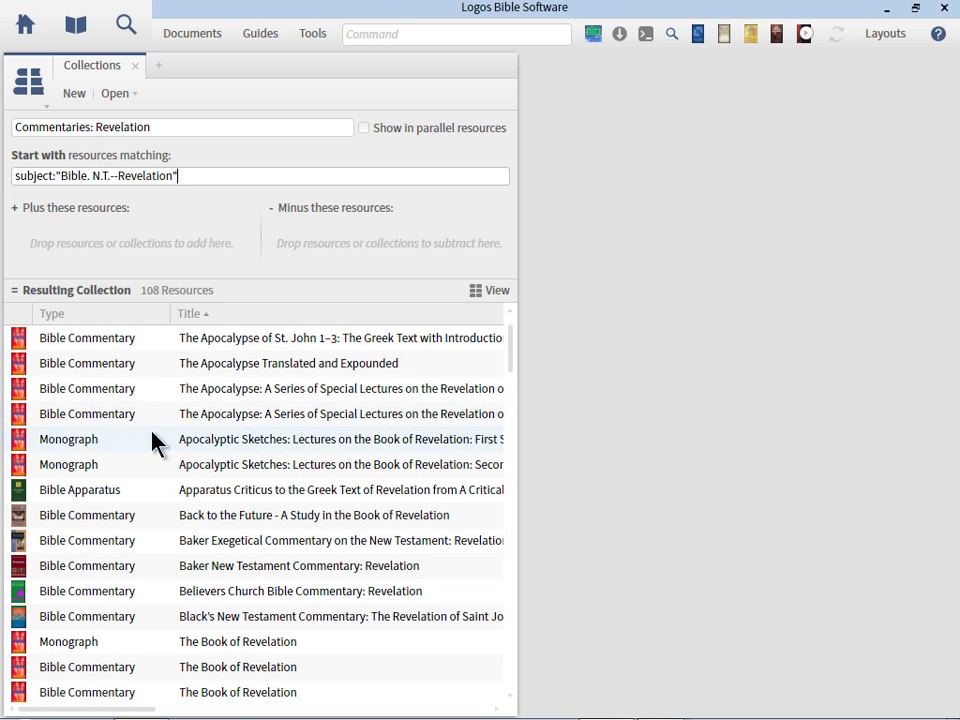
pyautogui.moveTo(103, 441)
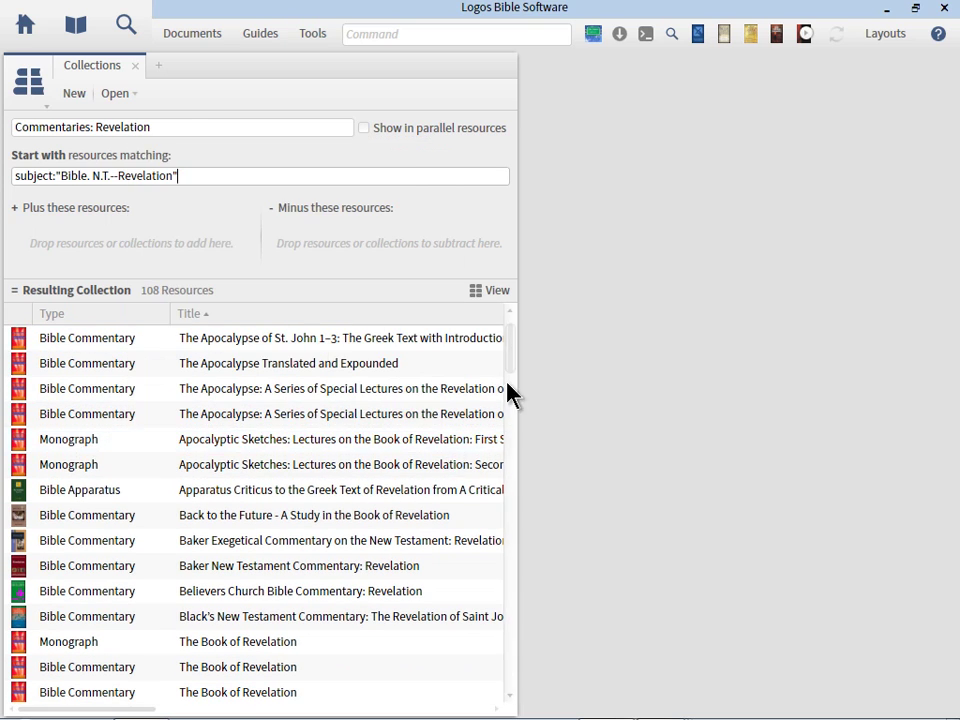
pyautogui.scroll(-3, 514, 392)
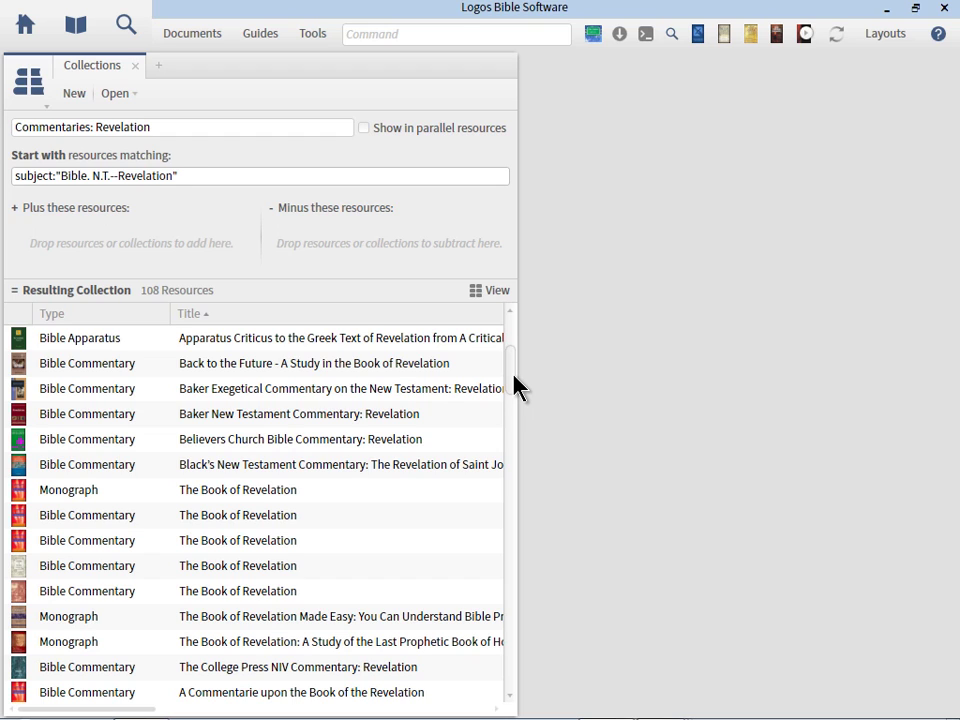
pyautogui.moveTo(507, 372); pyautogui.dragTo(510, 394)
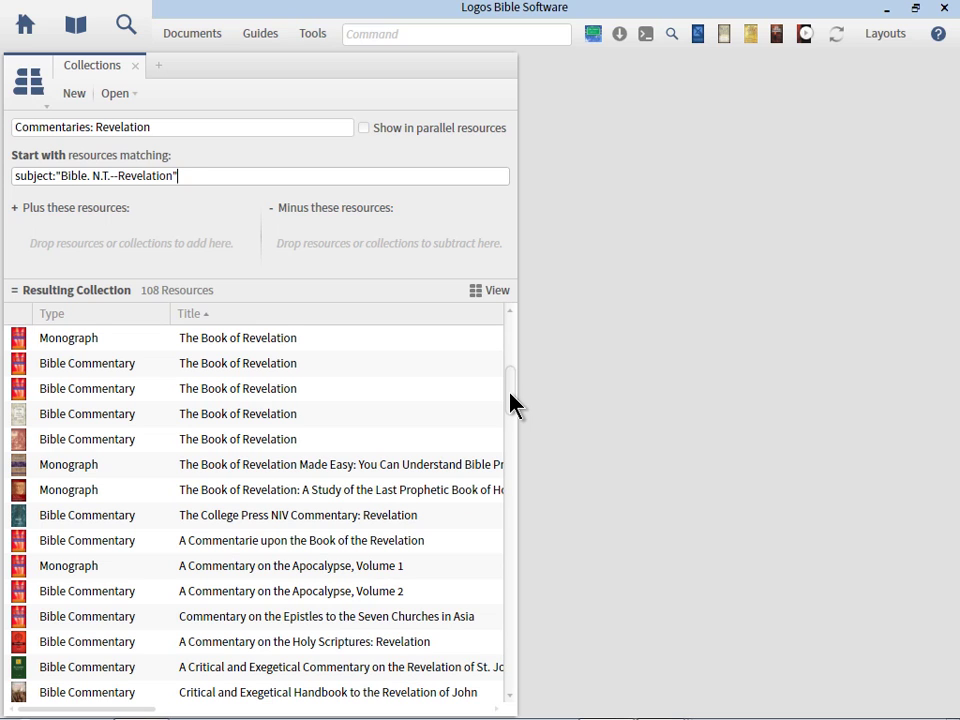
pyautogui.moveTo(510, 402); pyautogui.dragTo(511, 409)
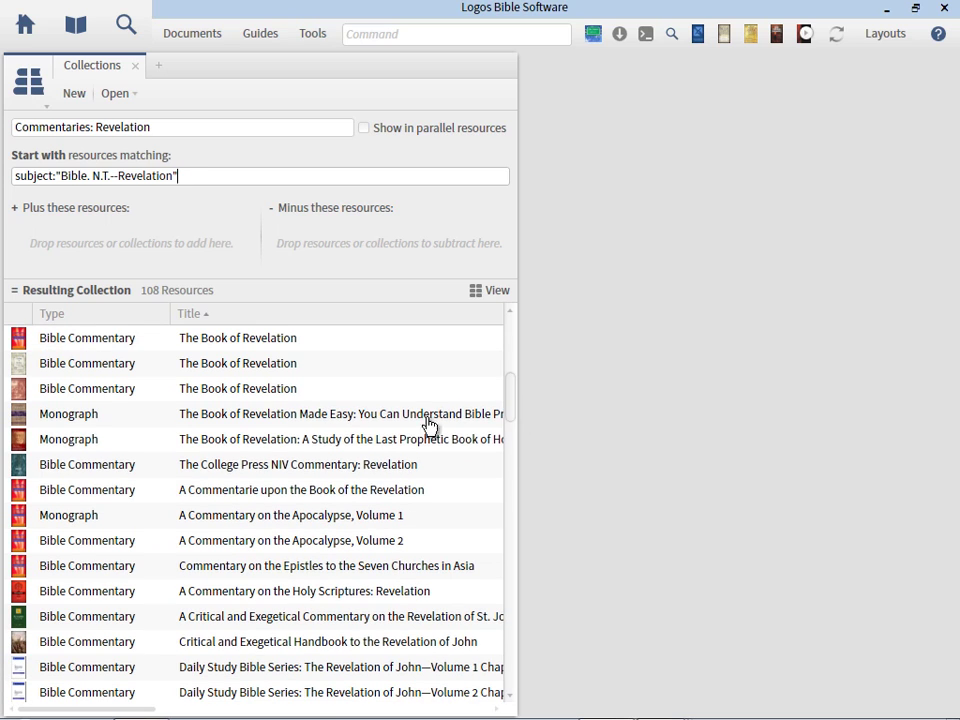
pyautogui.moveTo(57, 450)
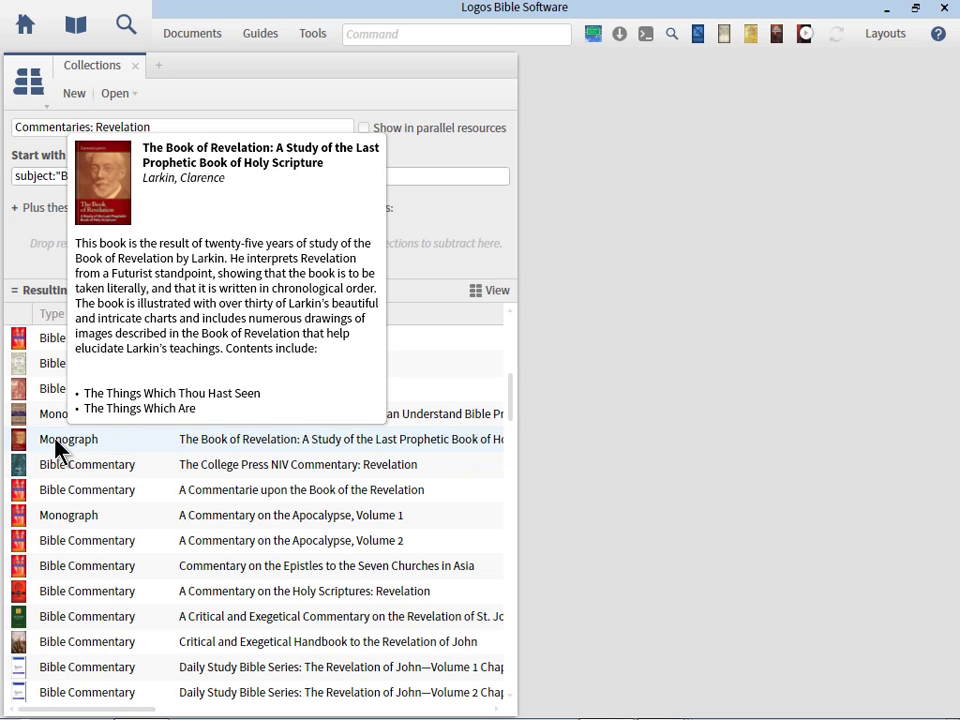
pyautogui.moveTo(506, 399); pyautogui.dragTo(510, 583)
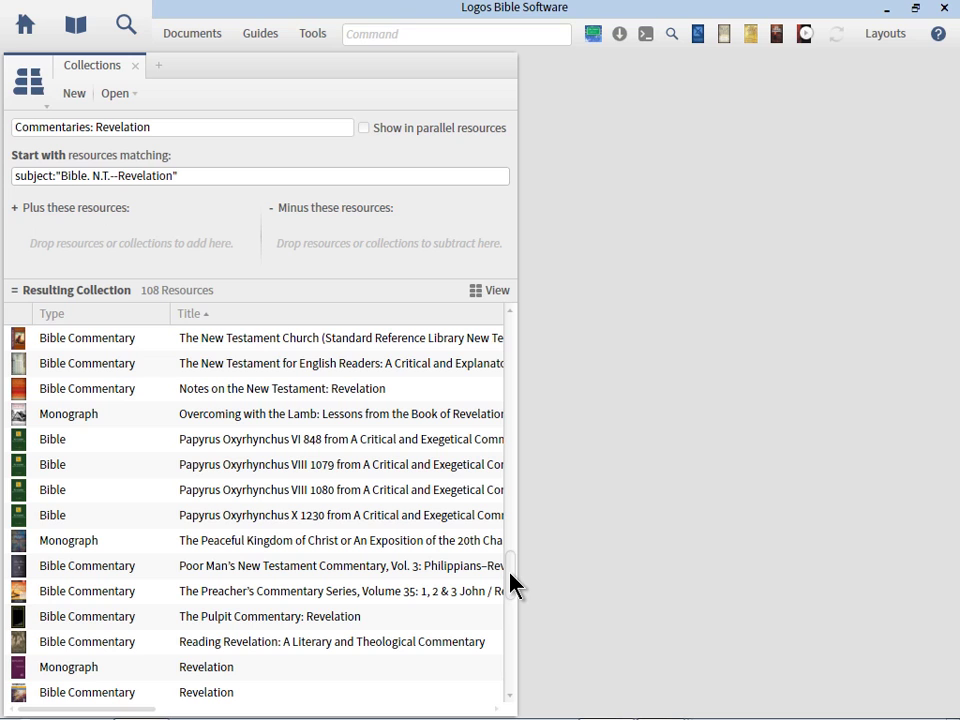
pyautogui.moveTo(511, 585); pyautogui.dragTo(510, 686)
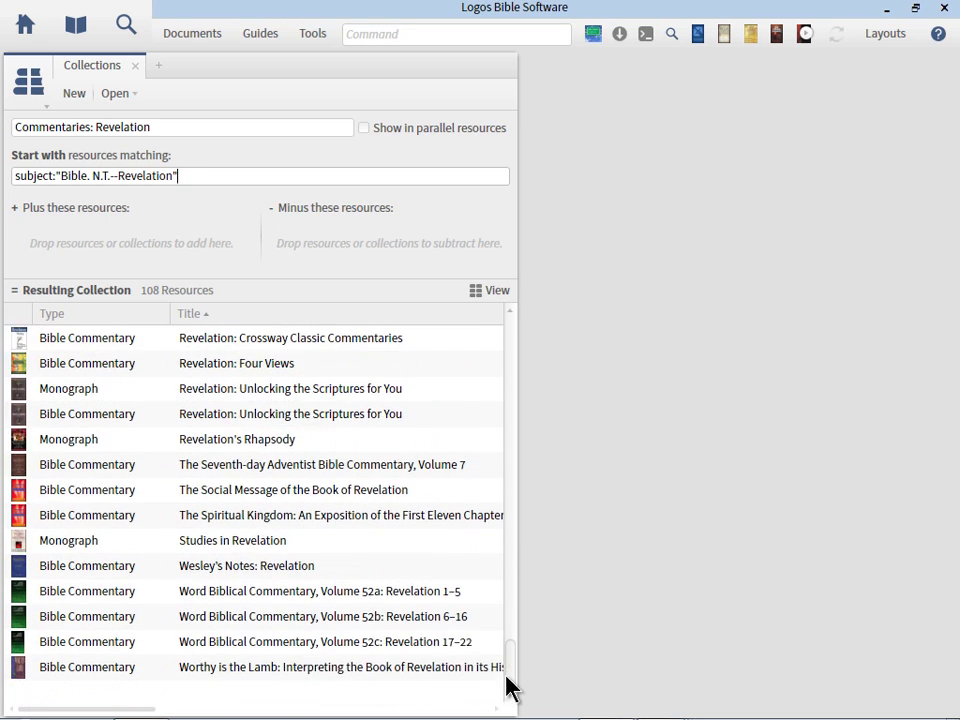
pyautogui.click(77, 100)
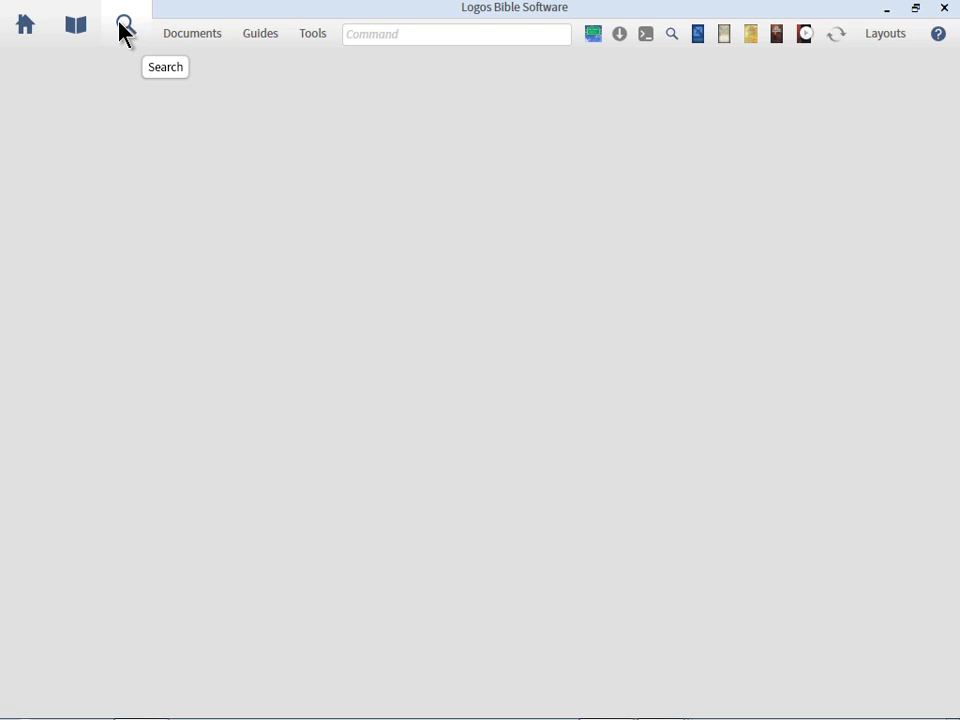
# Step: Open a Basic search and limit its scope to the Commentaries: Revelation collection
pyautogui.click(121, 29)
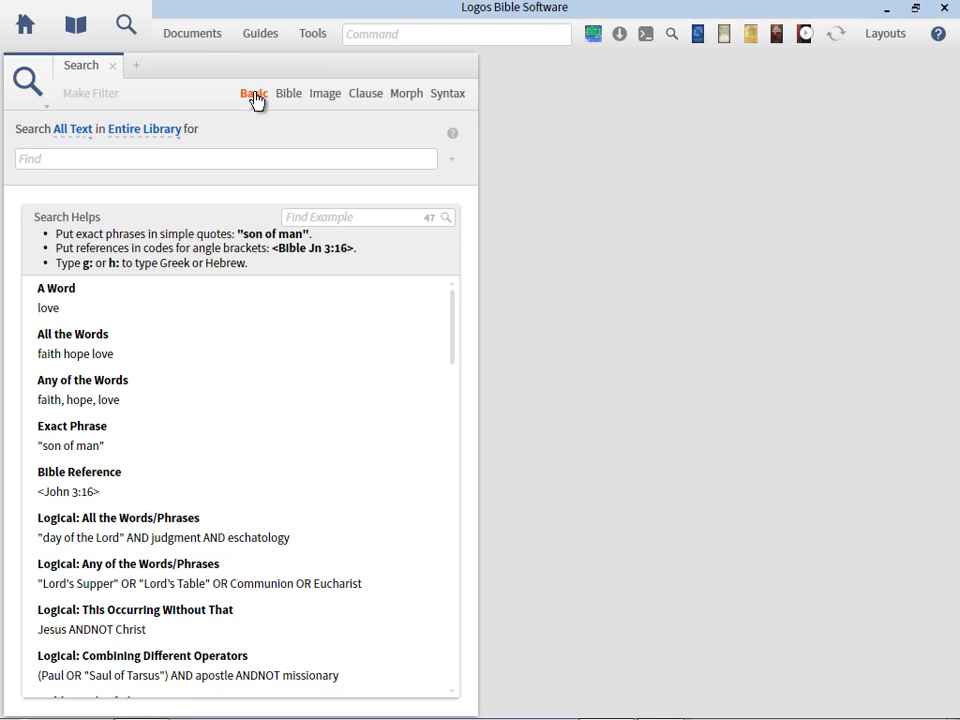
pyautogui.click(148, 136)
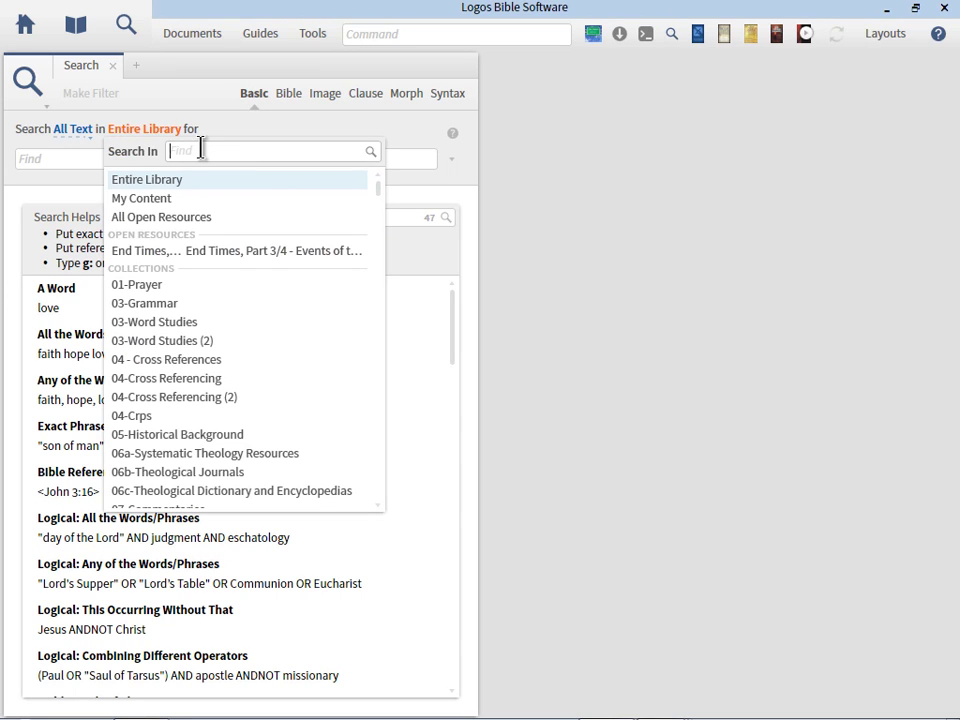
pyautogui.write('revelation')
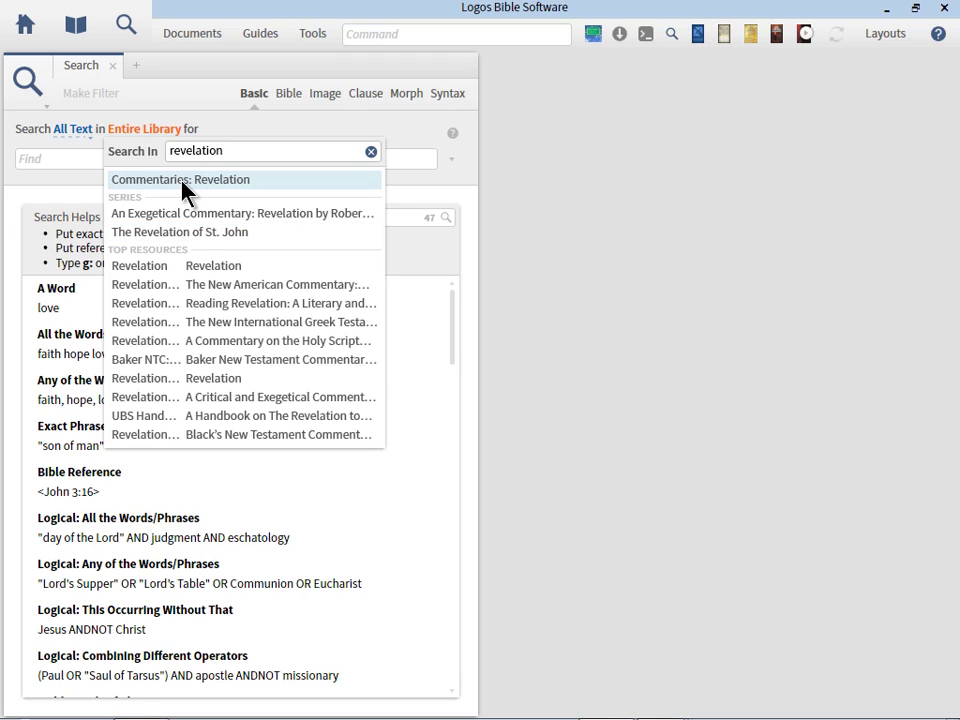
pyautogui.click(187, 191)
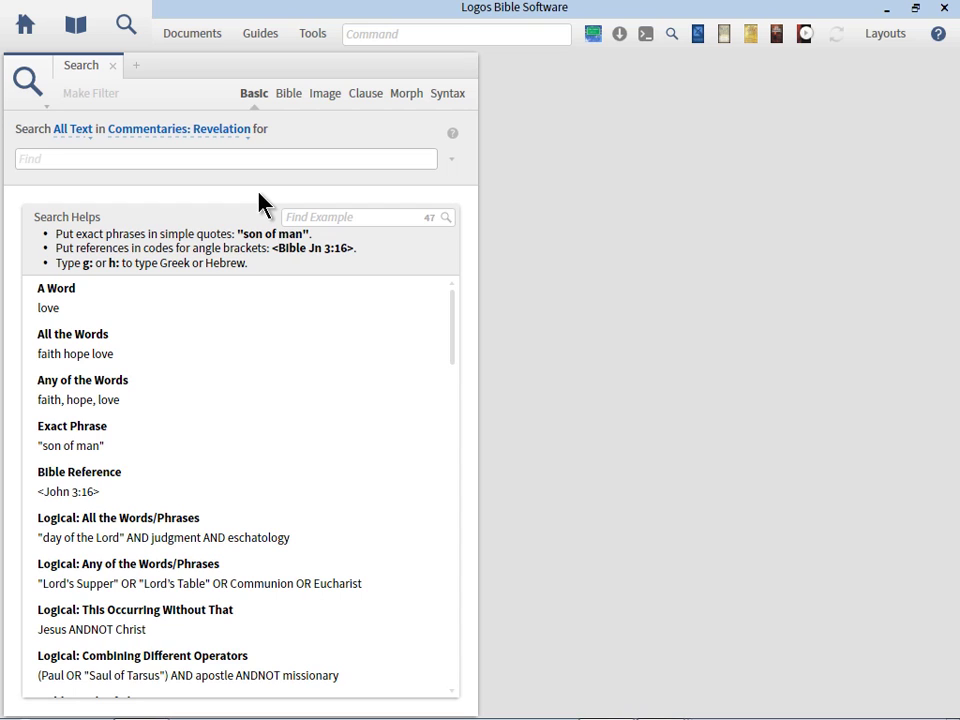
# Step: Search all text in the Revelation commentaries for seal judgment
pyautogui.write('seals')
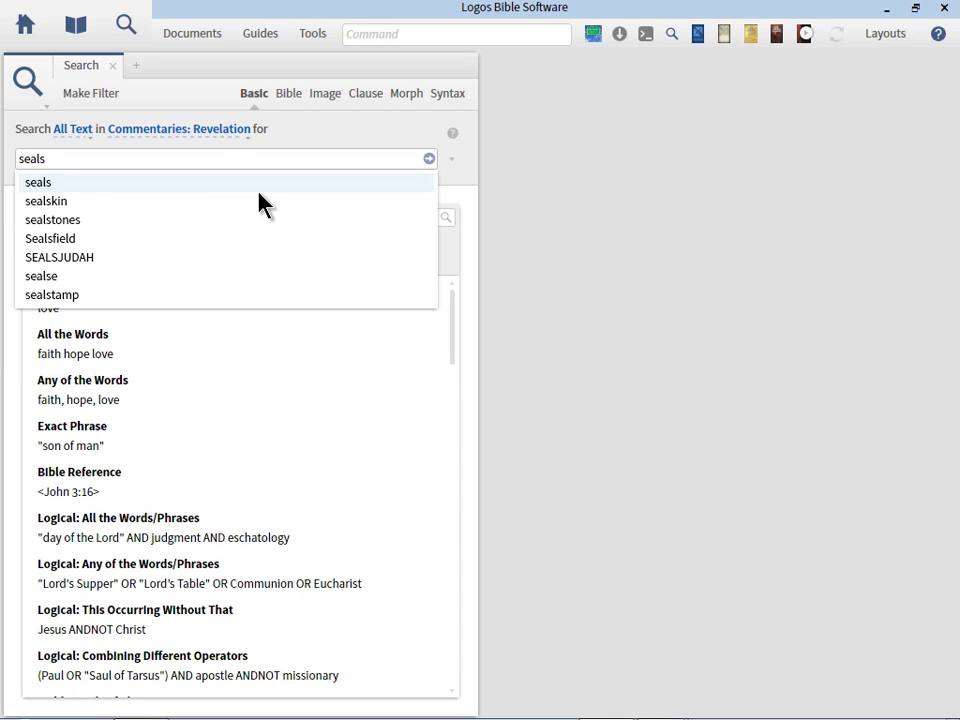
pyautogui.press('BackSpace')
pyautogui.write('judg')
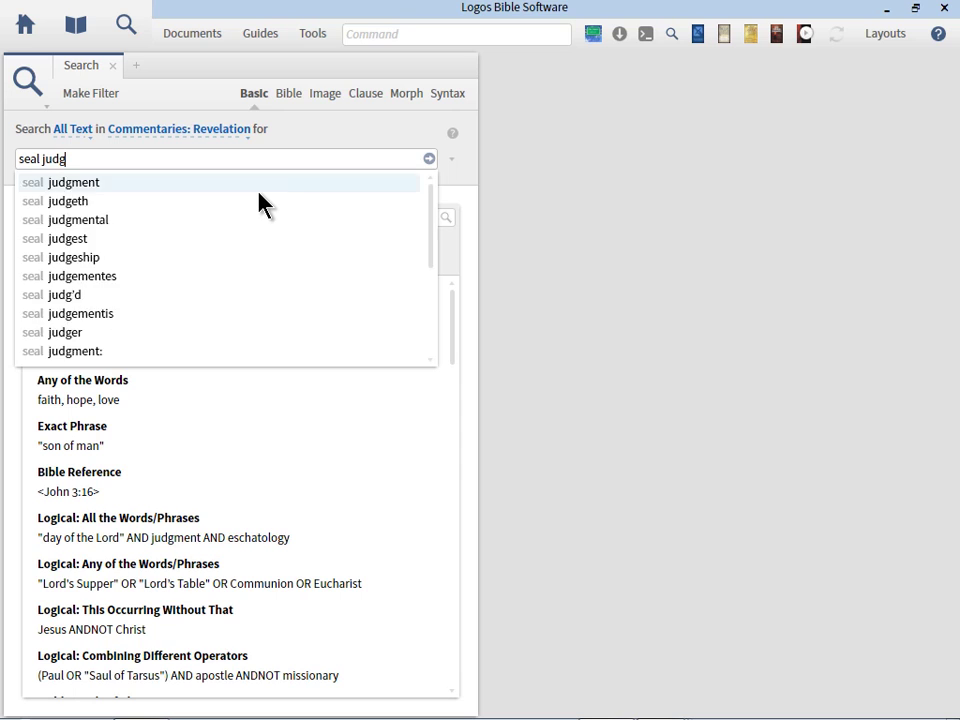
pyautogui.write('ment')
pyautogui.press('Return')
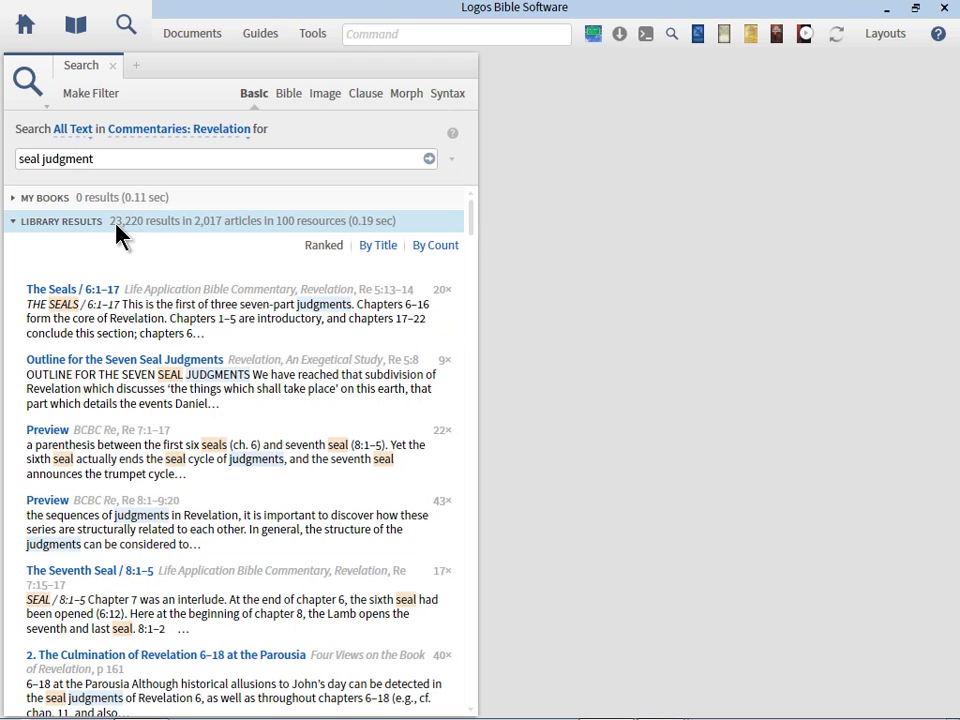
# Step: Restrict the search to headings by changing the query to largetext:"seal judgments" and run it
pyautogui.click(127, 160)
pyautogui.moveTo(127, 160); pyautogui.dragTo(2, 155)
pyautogui.press('Home')
pyautogui.write('largetext')
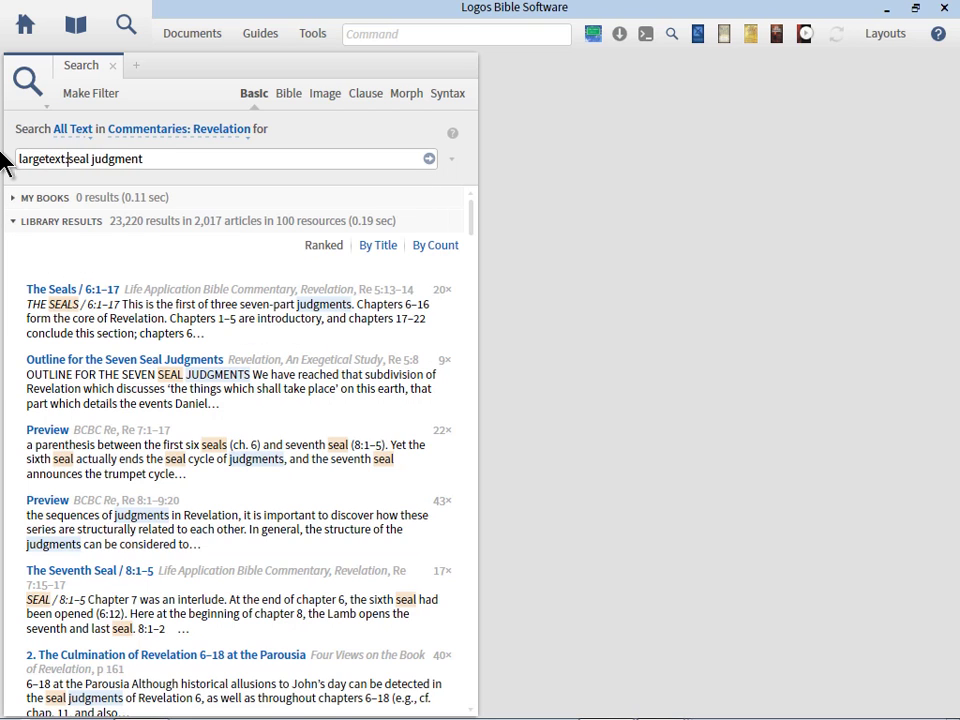
pyautogui.write(':')
pyautogui.write('"')
pyautogui.hotkey('shift', 'Right')
pyautogui.hotkey('shift', 'Right')
pyautogui.hotkey('shift', 'Right')
pyautogui.hotkey('shift', 'Right')
pyautogui.press('Right')
pyautogui.press('End')
pyautogui.write('-')
pyautogui.write('s"')
pyautogui.press('Escape')
pyautogui.press('Return')
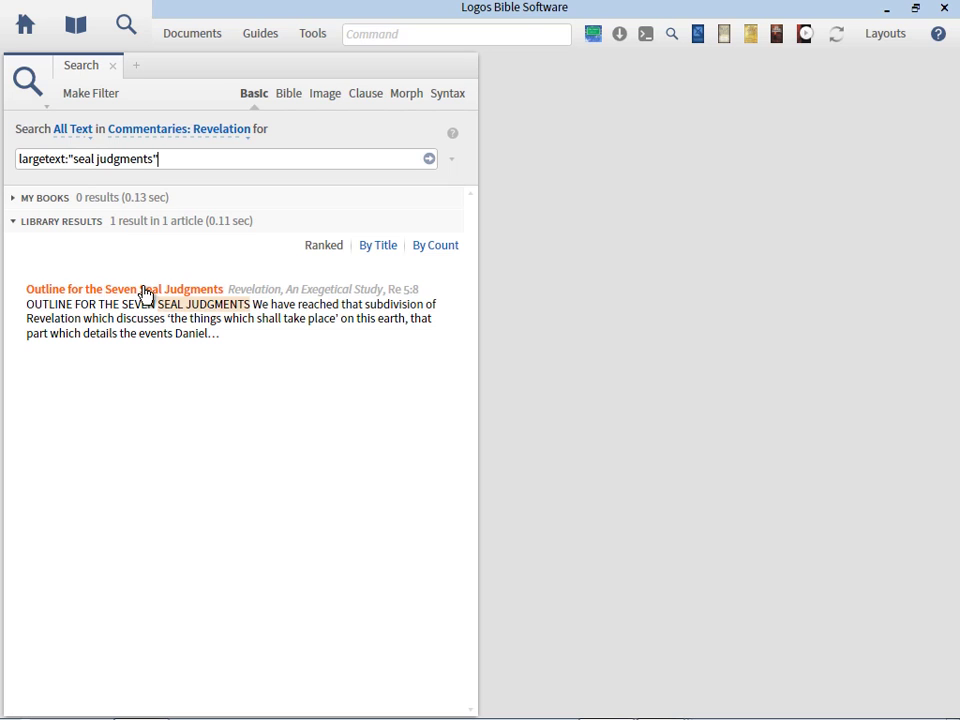
# Step: Open the Outline for the Seven Seal Judgments result and read its list of the seven seals
pyautogui.click(145, 291)
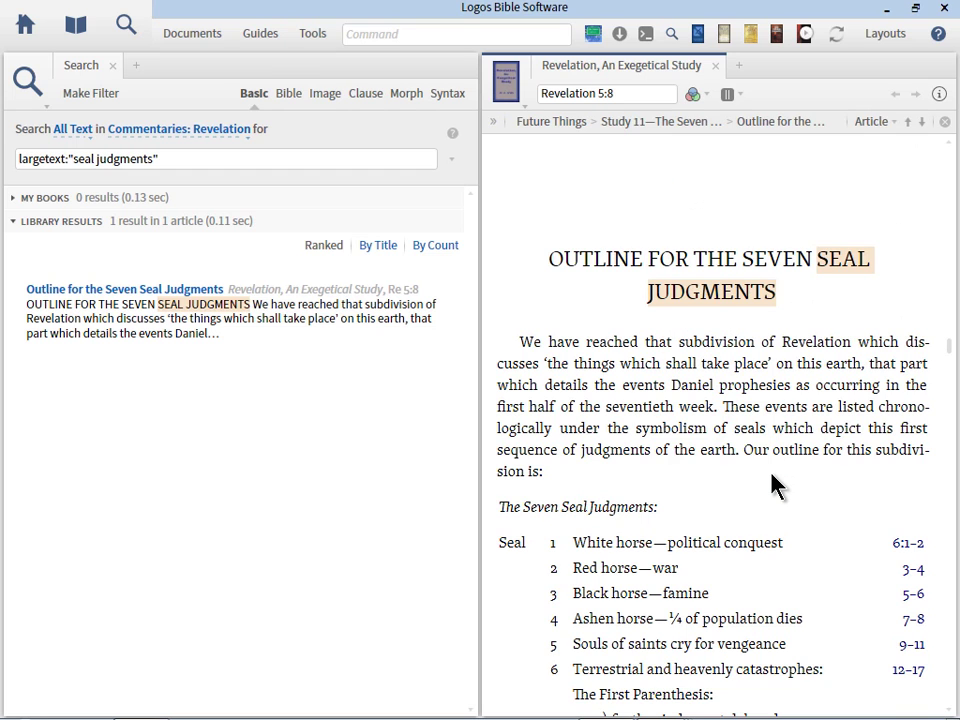
pyautogui.scroll(-3, 775, 487)
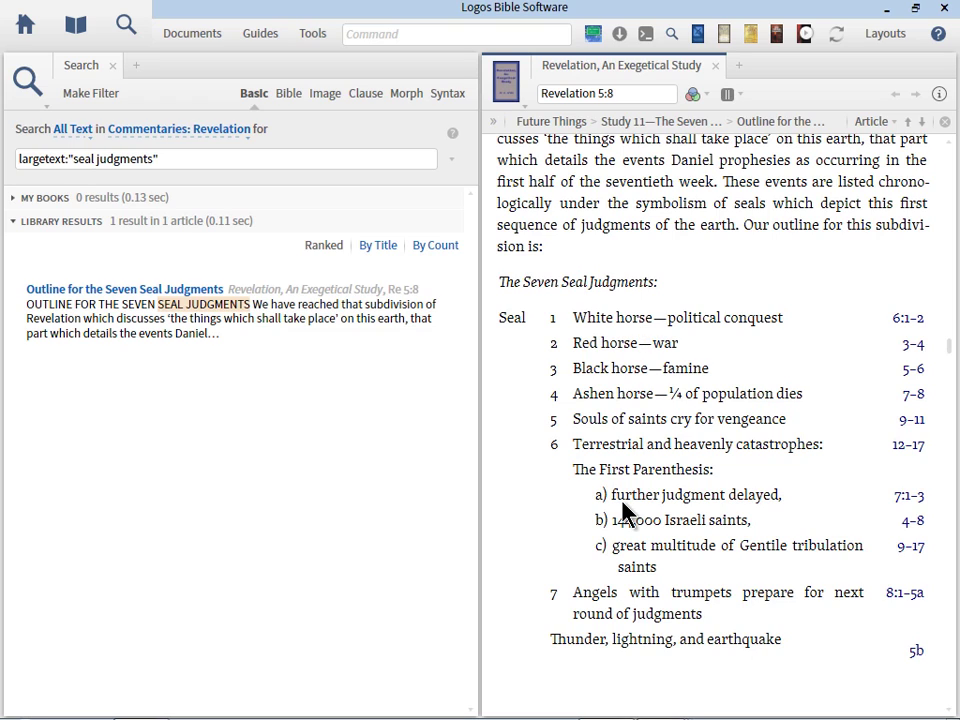
pyautogui.click(176, 158)
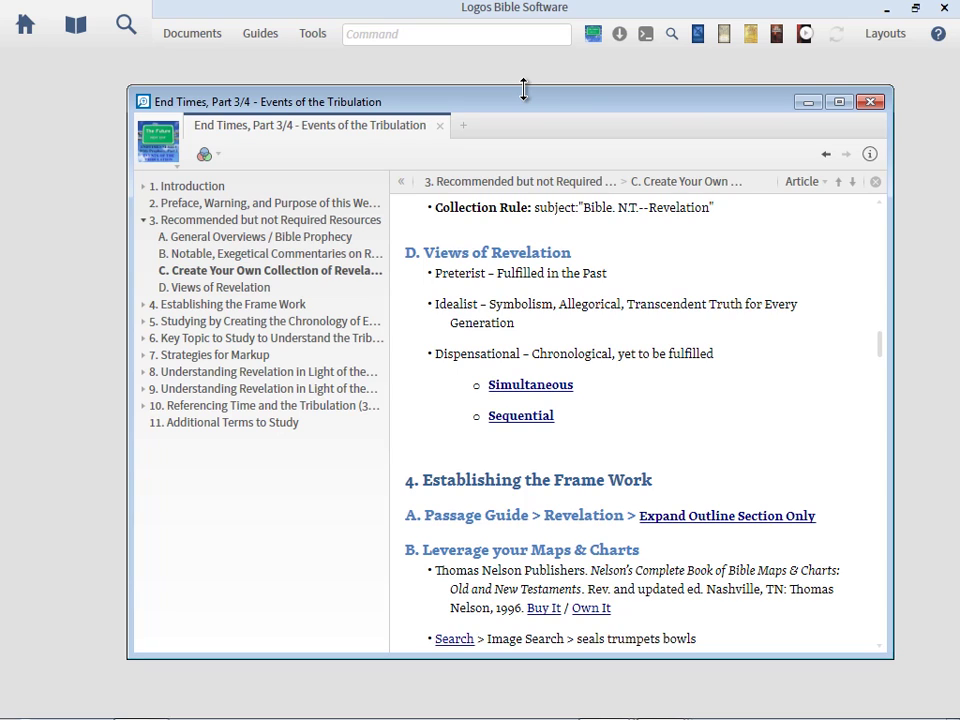
# Step: Follow the Simultaneous link under Views of Revelation and read the Simultaneous View and Sequential View in Systematic Theology, Volume Four
pyautogui.click(547, 393)
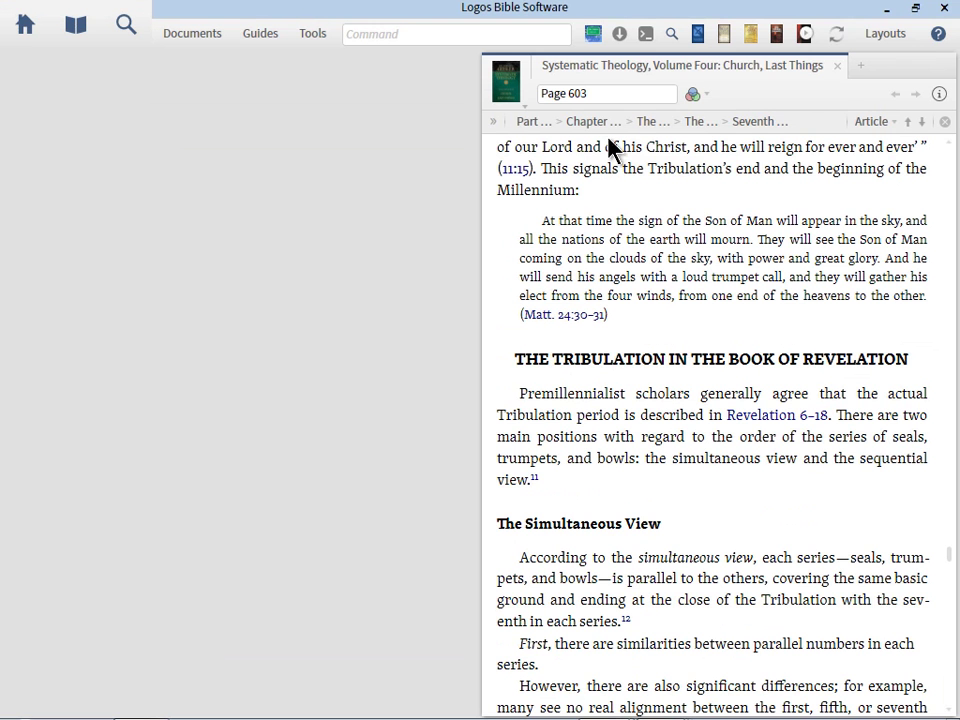
pyautogui.moveTo(703, 85)
pyautogui.scroll(-1, 705, 514)
pyautogui.scroll(-5, 705, 514)
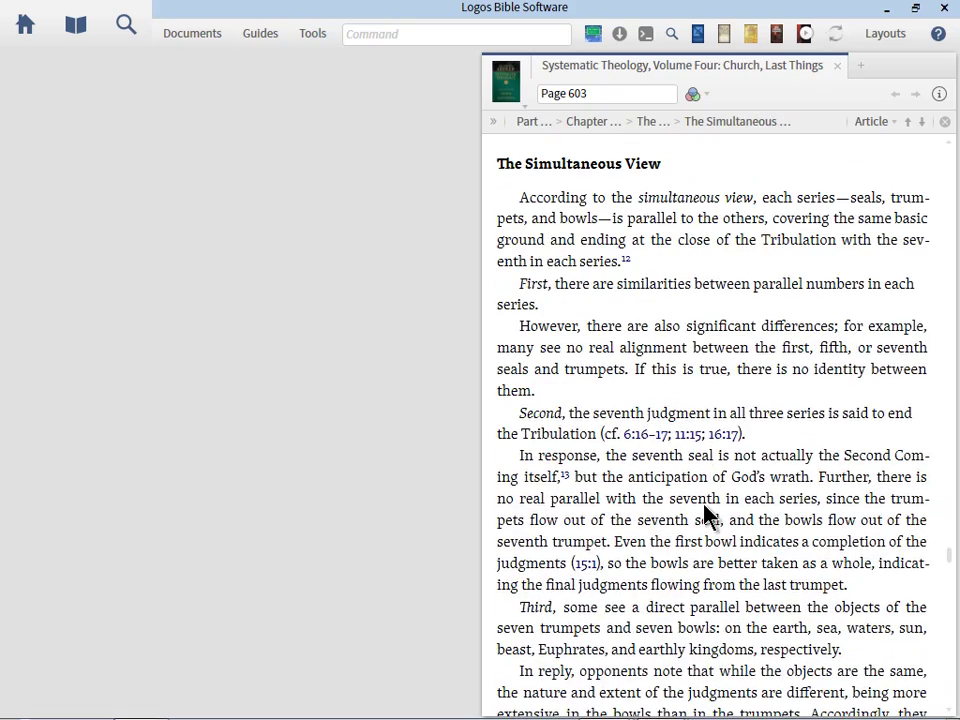
pyautogui.scroll(-1, 705, 514)
pyautogui.scroll(-5, 705, 514)
pyautogui.scroll(-8, 705, 514)
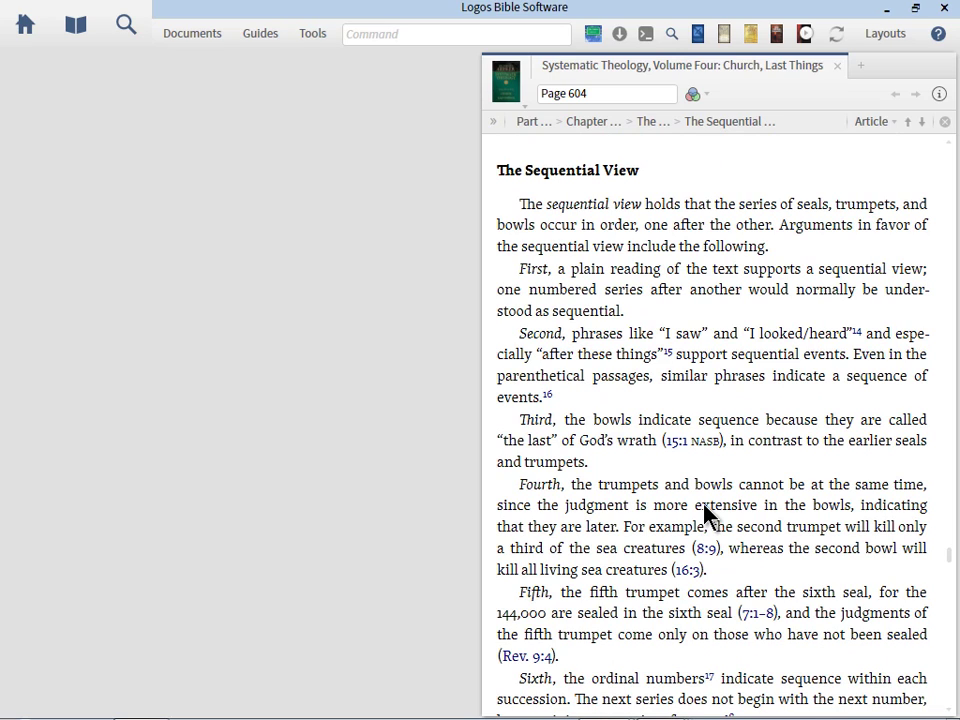
# Step: Close the Systematic Theology volume and go to section 4, Establishing the Frame Work, in the End Times book
pyautogui.click(837, 67)
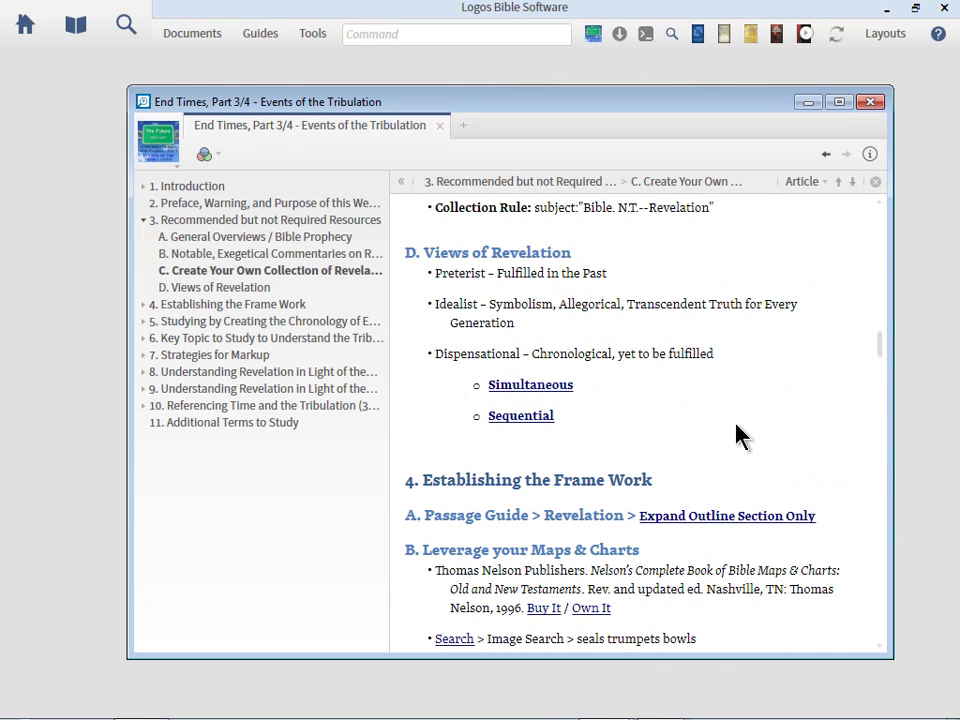
pyautogui.scroll(-5, 737, 434)
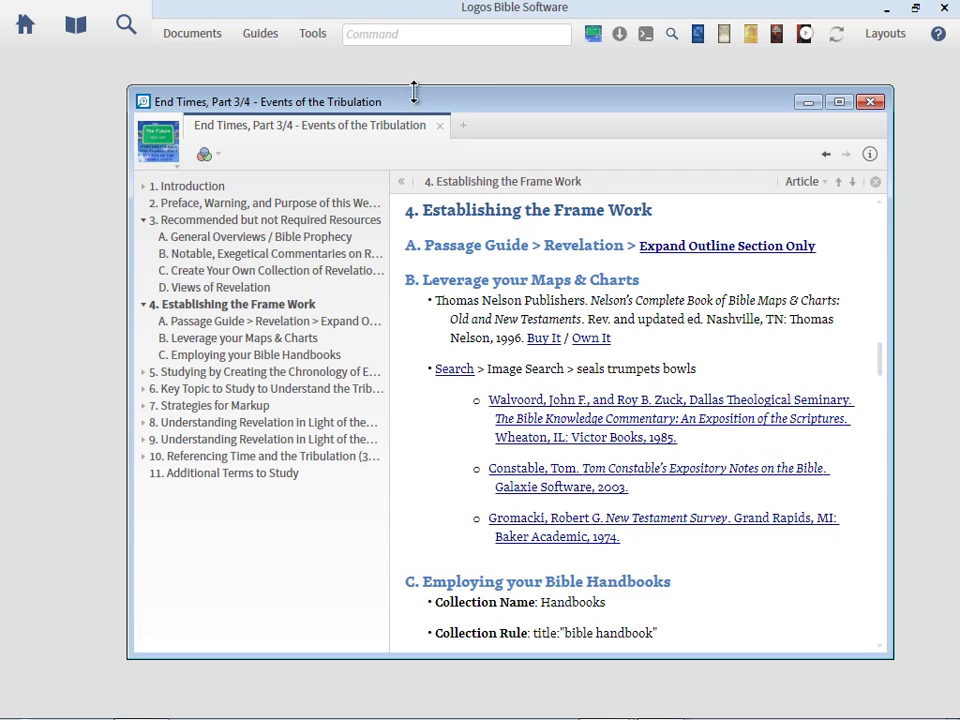
# Step: Move the End Times book aside and run the Passage Guide on the book of Revelation
pyautogui.moveTo(414, 104); pyautogui.dragTo(959, 118)
pyautogui.press('Escape')
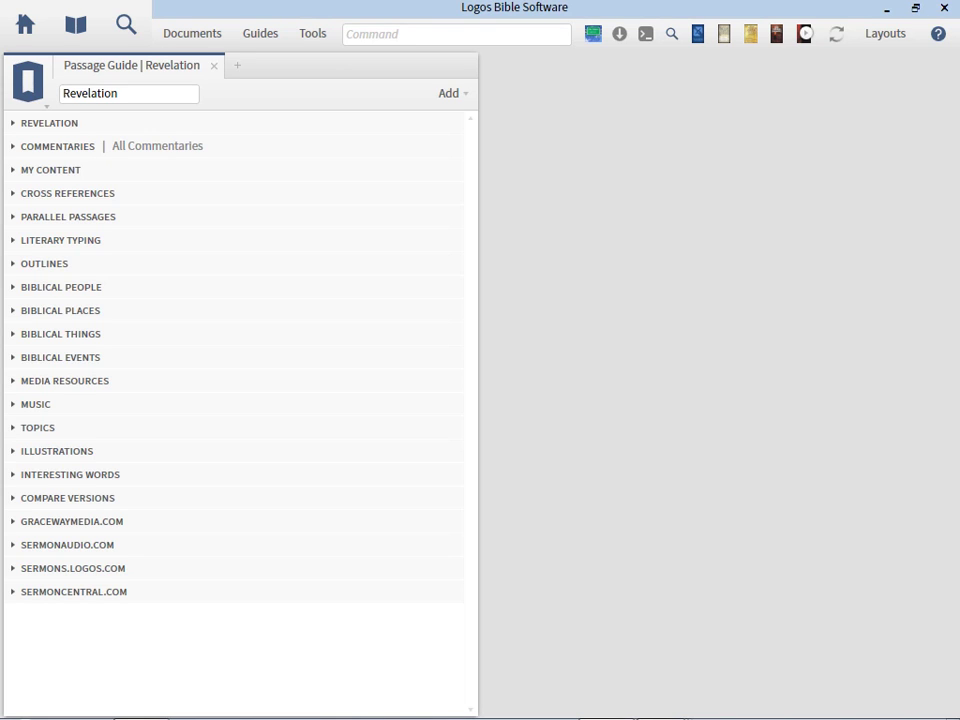
pyautogui.click(259, 38)
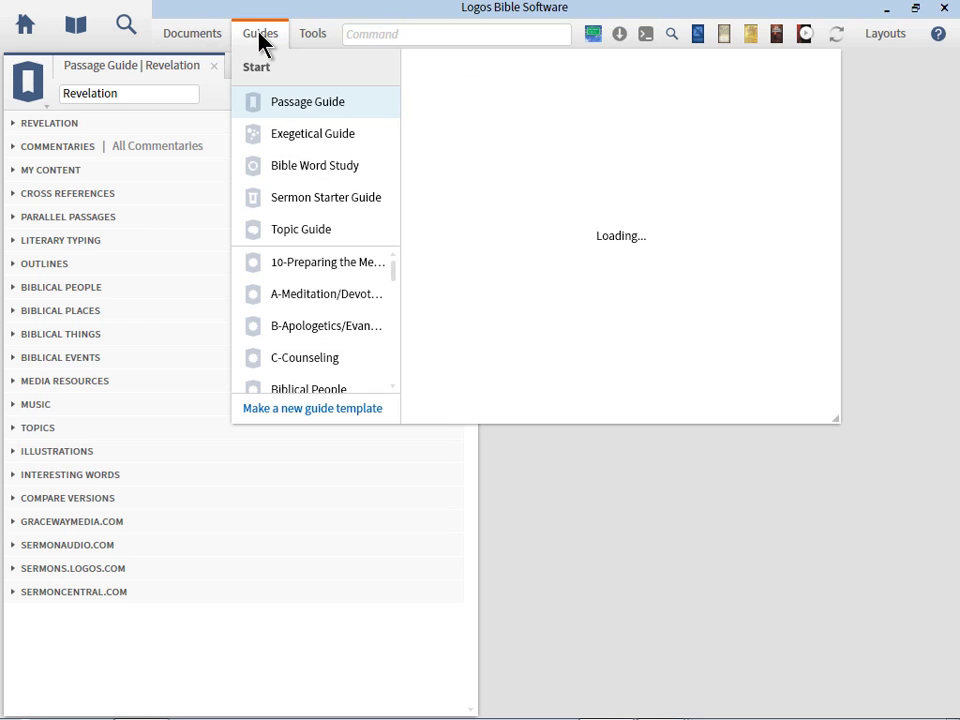
pyautogui.click(340, 104)
pyautogui.click(628, 70)
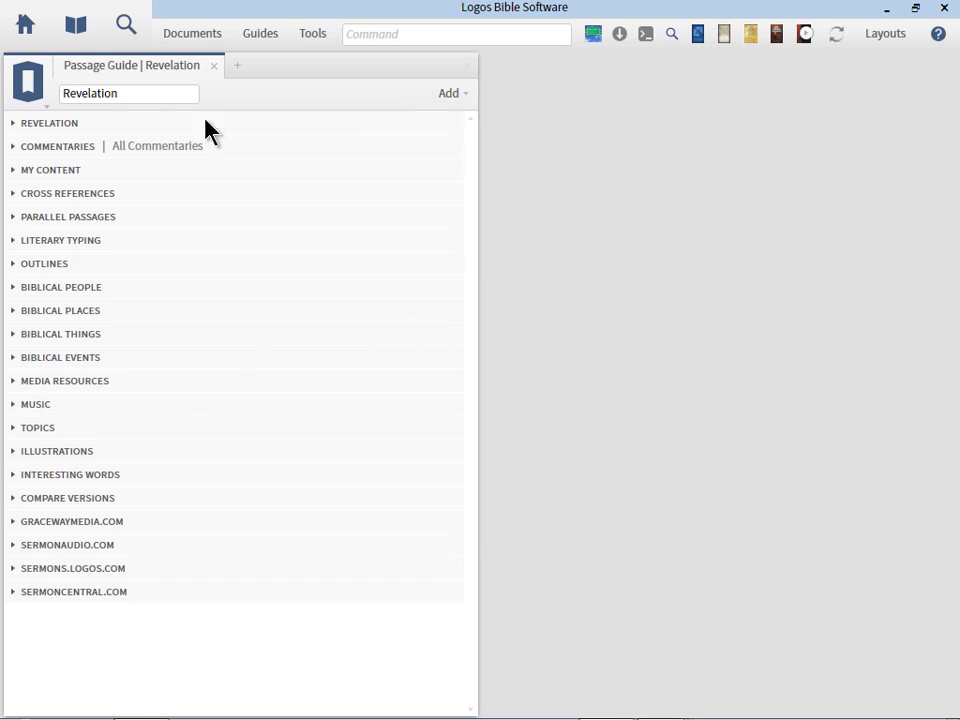
pyautogui.click(155, 97)
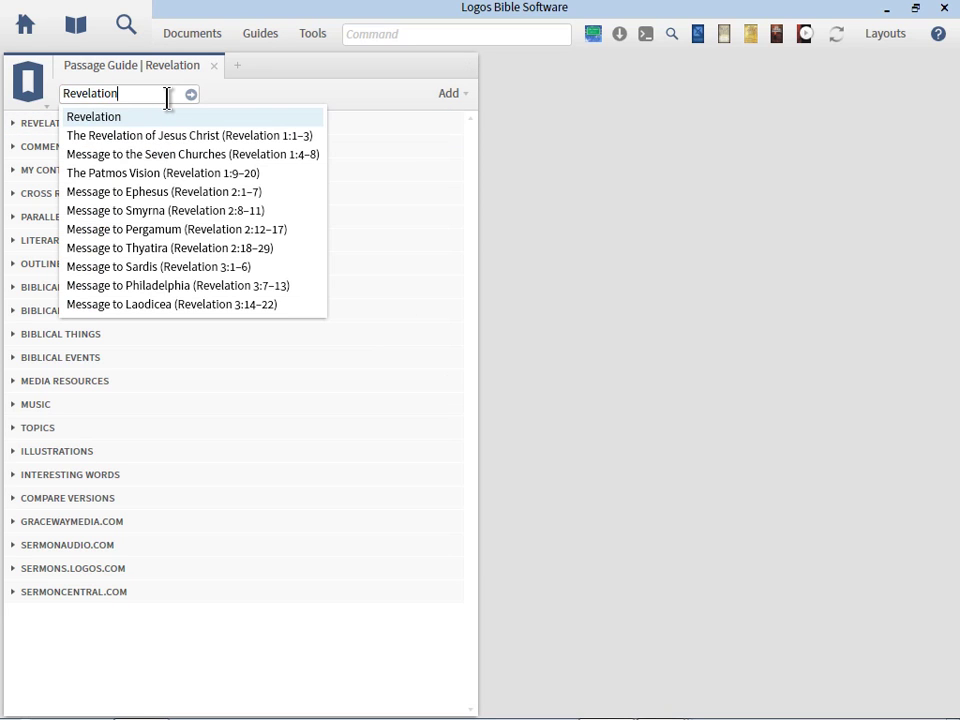
pyautogui.press('Return')
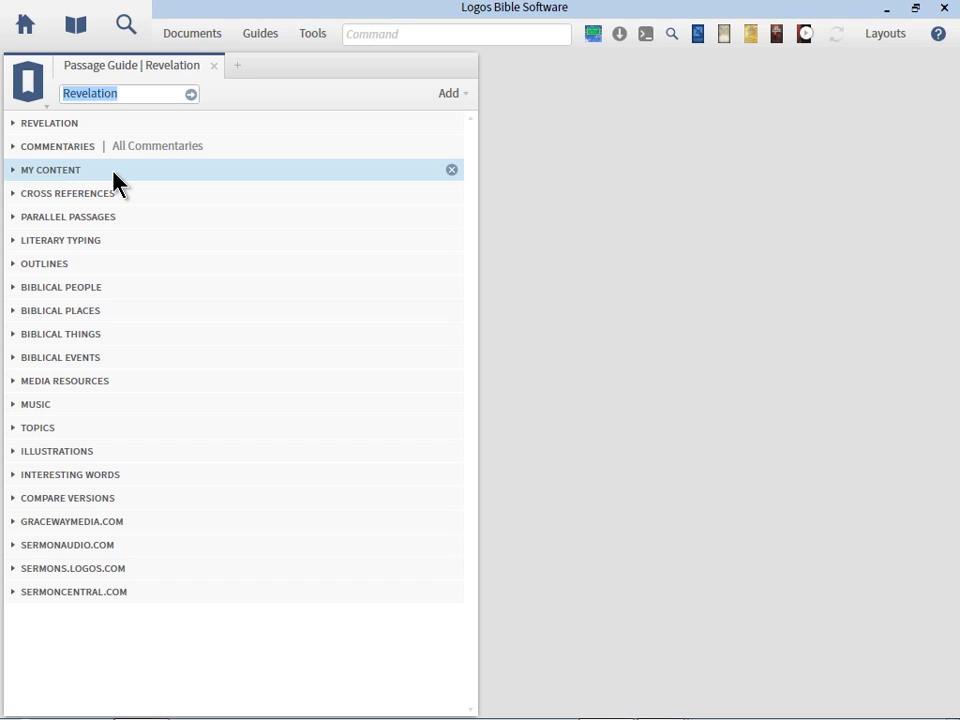
# Step: Expand only the Outlines section of the Passage Guide and open the outline from The Baker Illustrated Bible Commentary
pyautogui.click(12, 264)
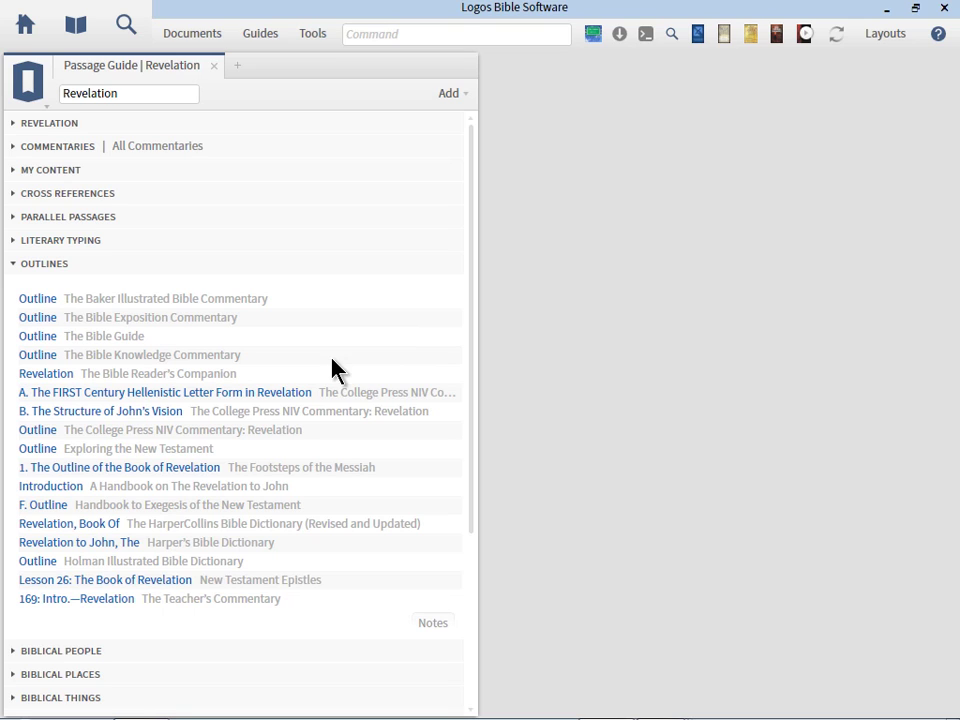
pyautogui.moveTo(79, 274)
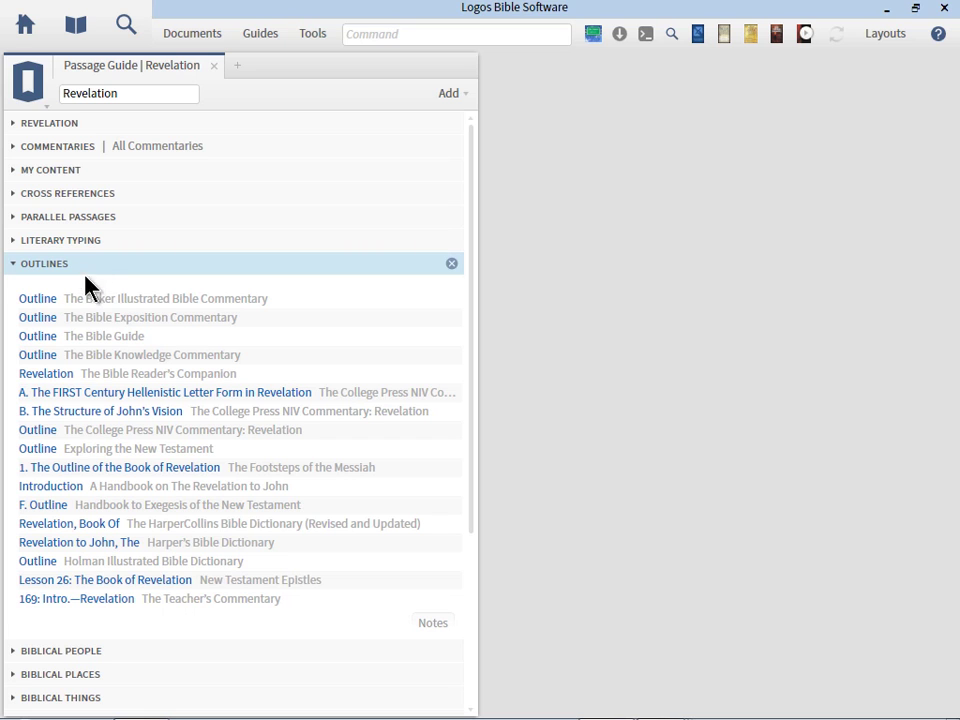
pyautogui.click(37, 299)
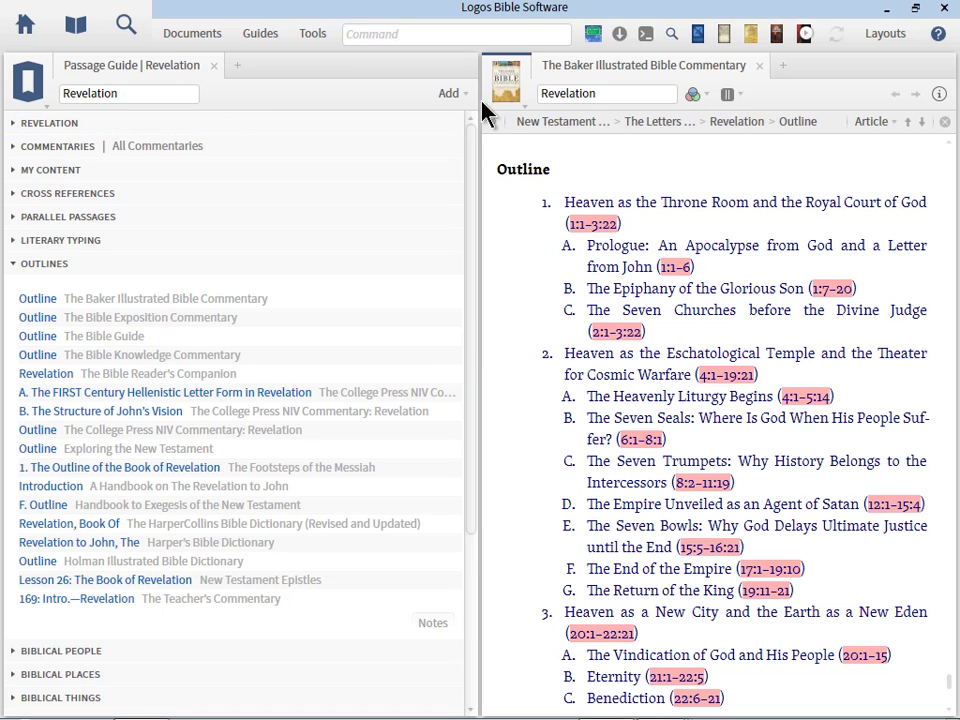
# Step: Switch the Links to open panels filter off and back on for the Revelation outline in the Baker commentary
pyautogui.click(694, 95)
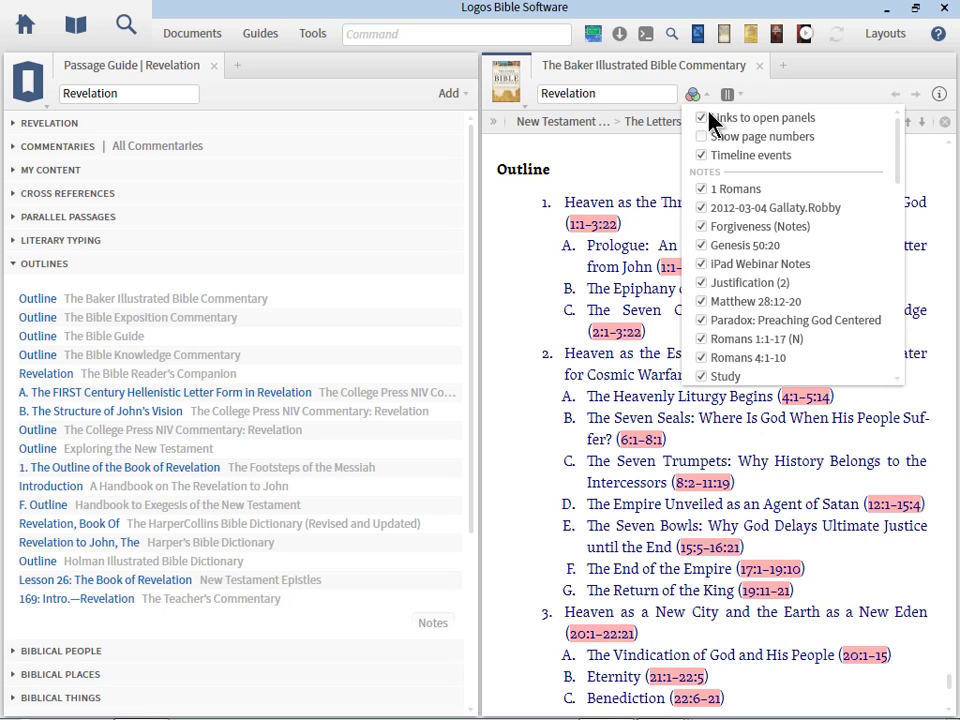
pyautogui.click(702, 118)
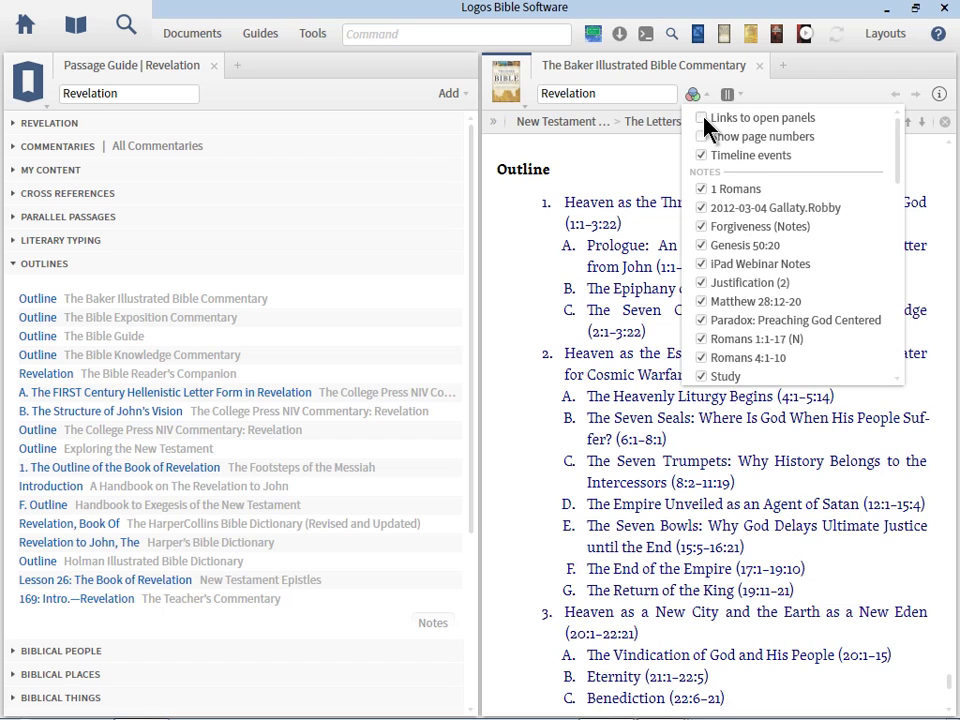
pyautogui.click(701, 119)
pyautogui.click(642, 86)
pyautogui.click(695, 95)
pyautogui.scroll(-1, 897, 163)
pyautogui.scroll(3, 898, 165)
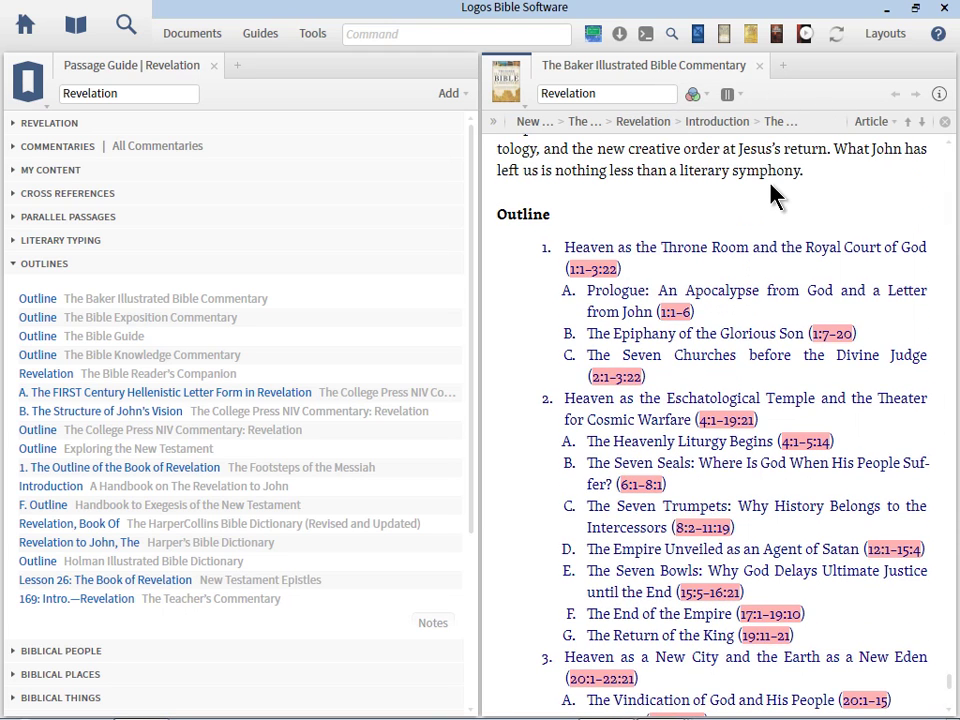
pyautogui.scroll(-2, 777, 195)
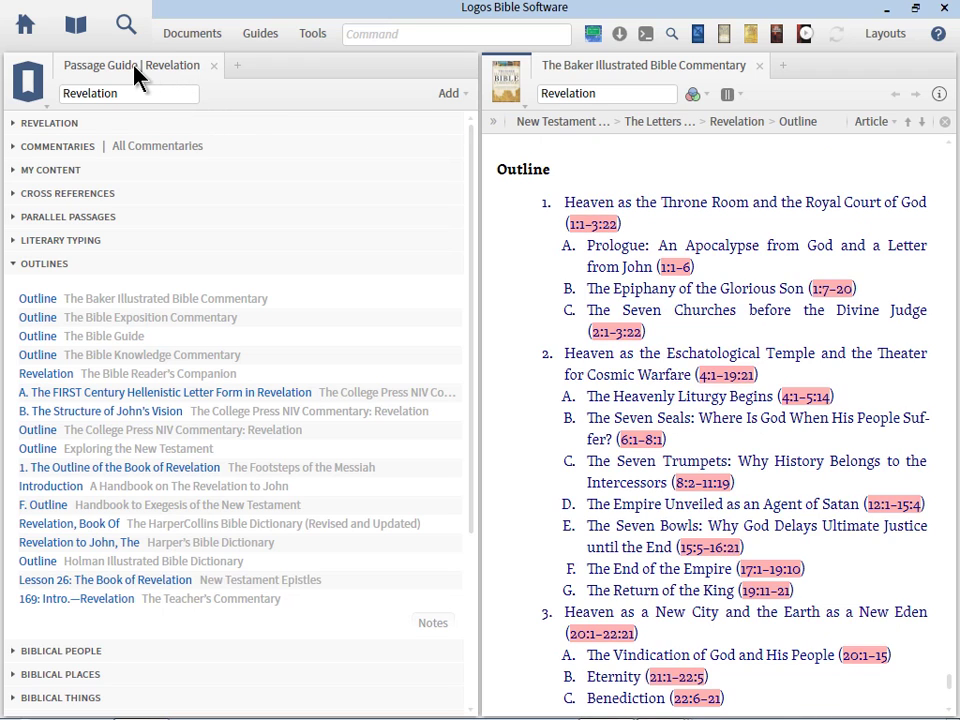
# Step: Close the Passage Guide and open the New American Standard Bible beside the Baker outline at Revelation 4:1
pyautogui.click(214, 70)
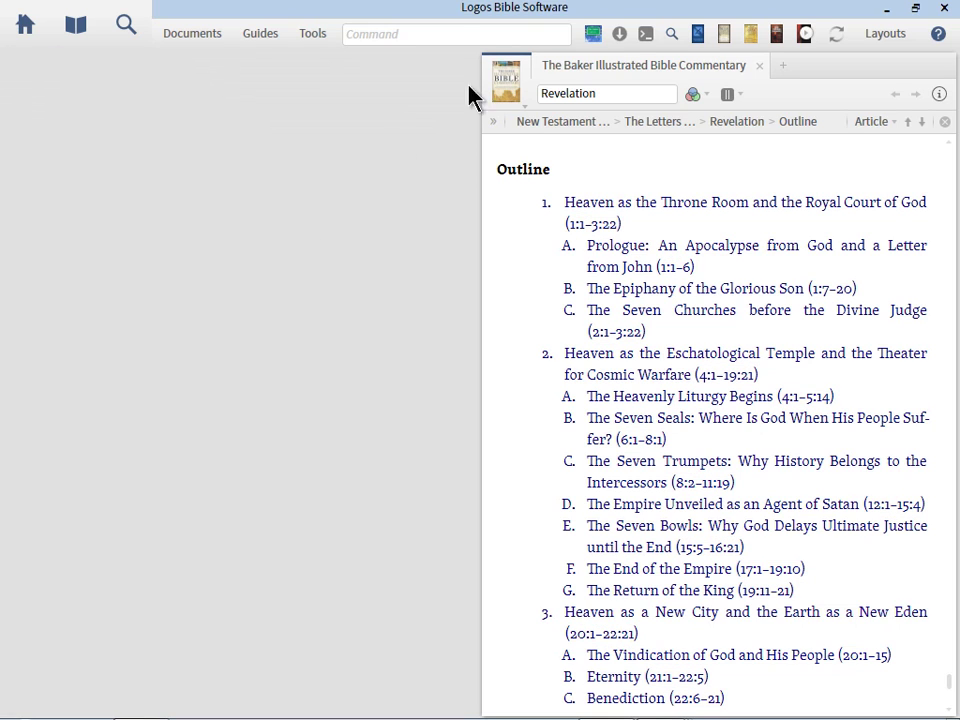
pyautogui.click(695, 36)
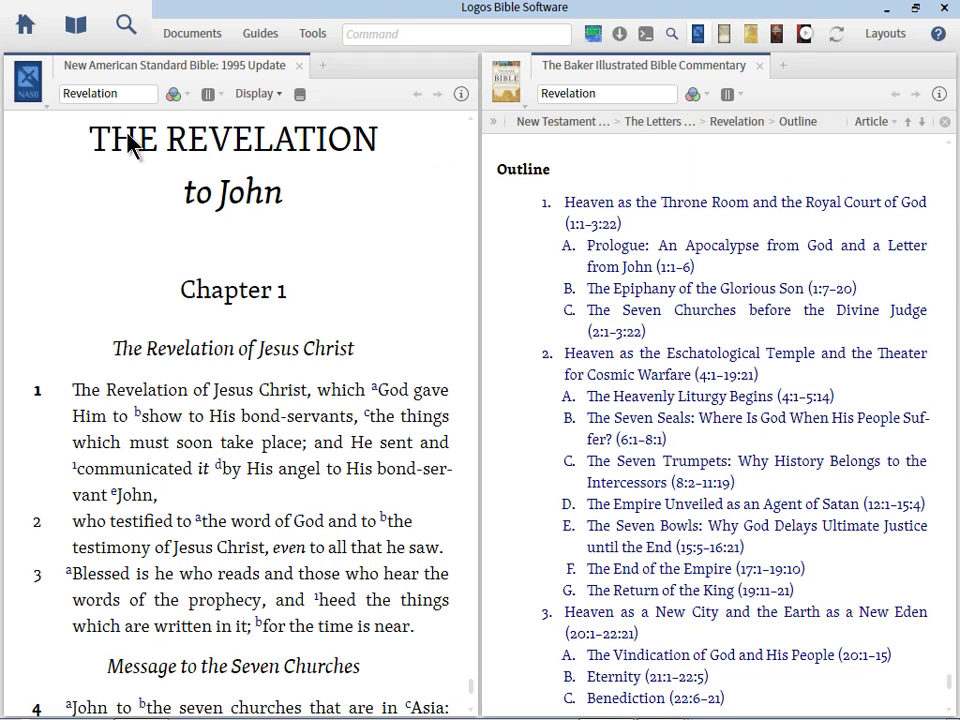
pyautogui.click(125, 93)
pyautogui.press('BackSpace')
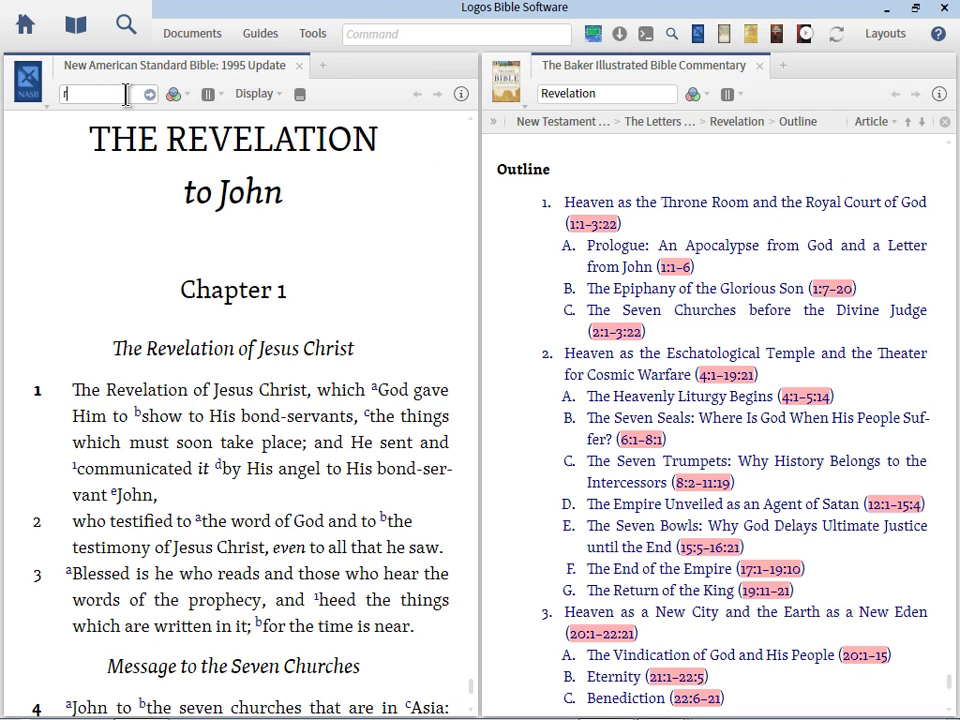
pyautogui.write('rev')
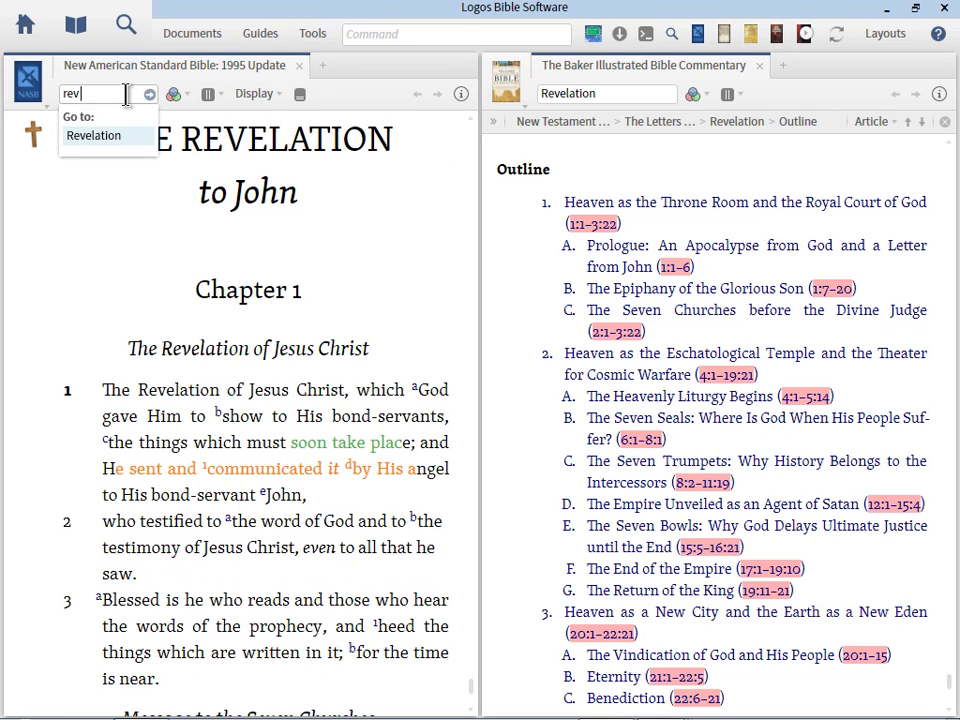
pyautogui.write(' 4:1')
pyautogui.press('Return')
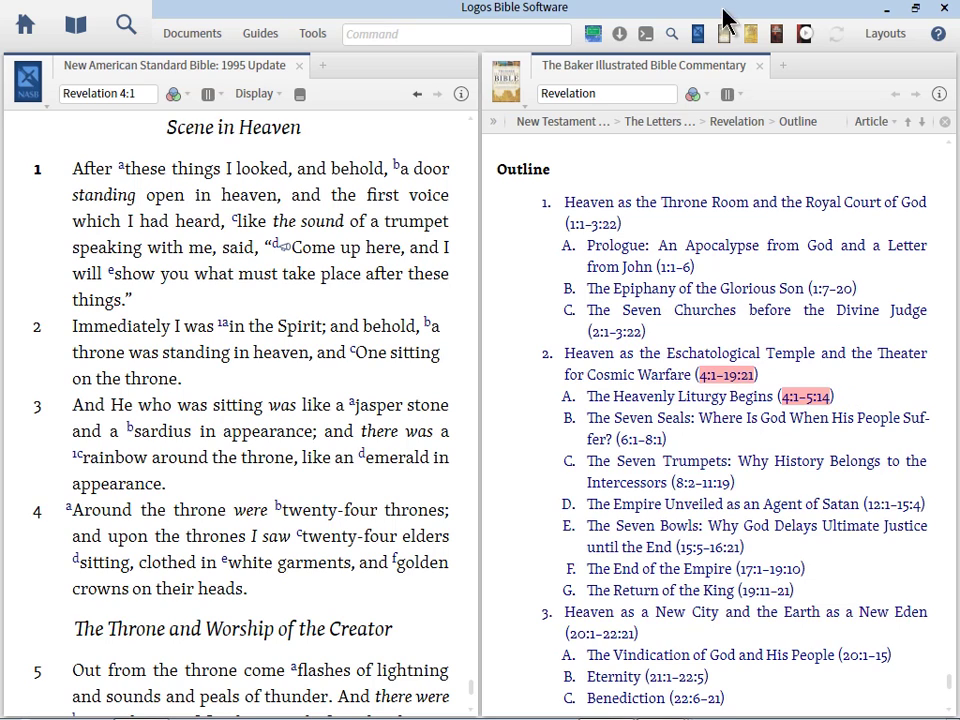
# Step: Check the Baker commentary's visual filter options and return the New American Standard Bible to the start of Revelation
pyautogui.click(692, 93)
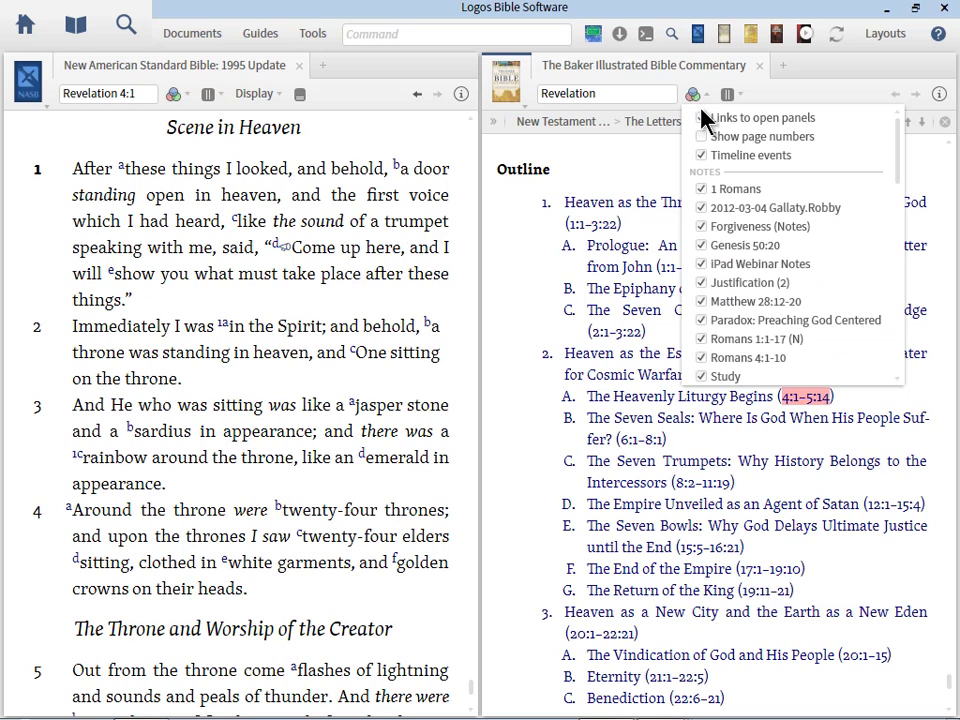
pyautogui.click(696, 86)
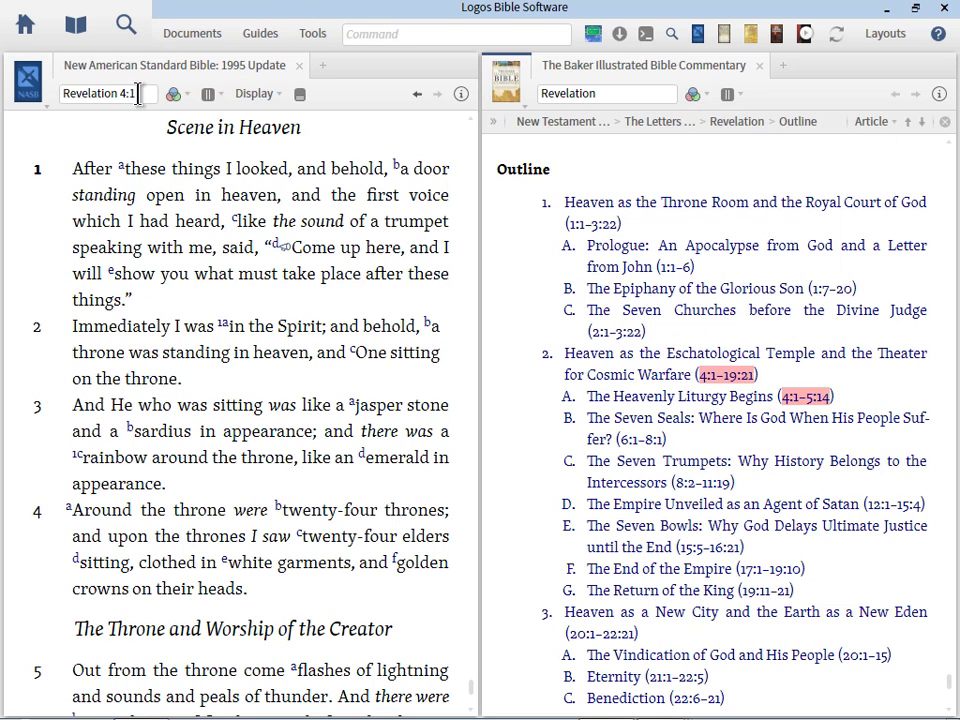
pyautogui.click(142, 95)
pyautogui.click(139, 96)
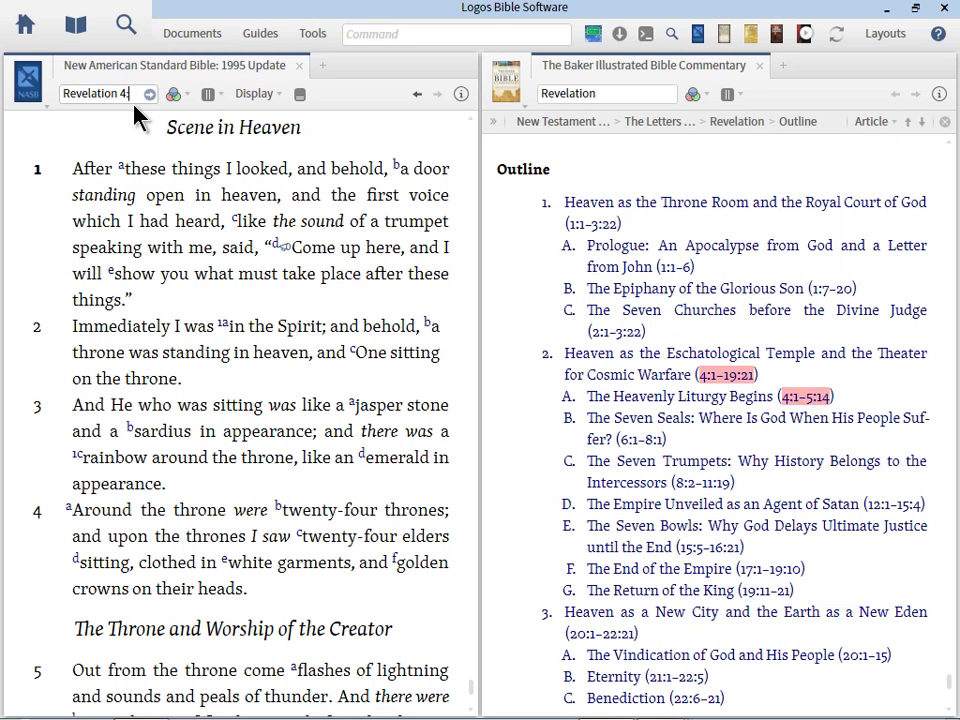
pyautogui.press('BackSpace')
pyautogui.press('BackSpace')
pyautogui.press('Return')
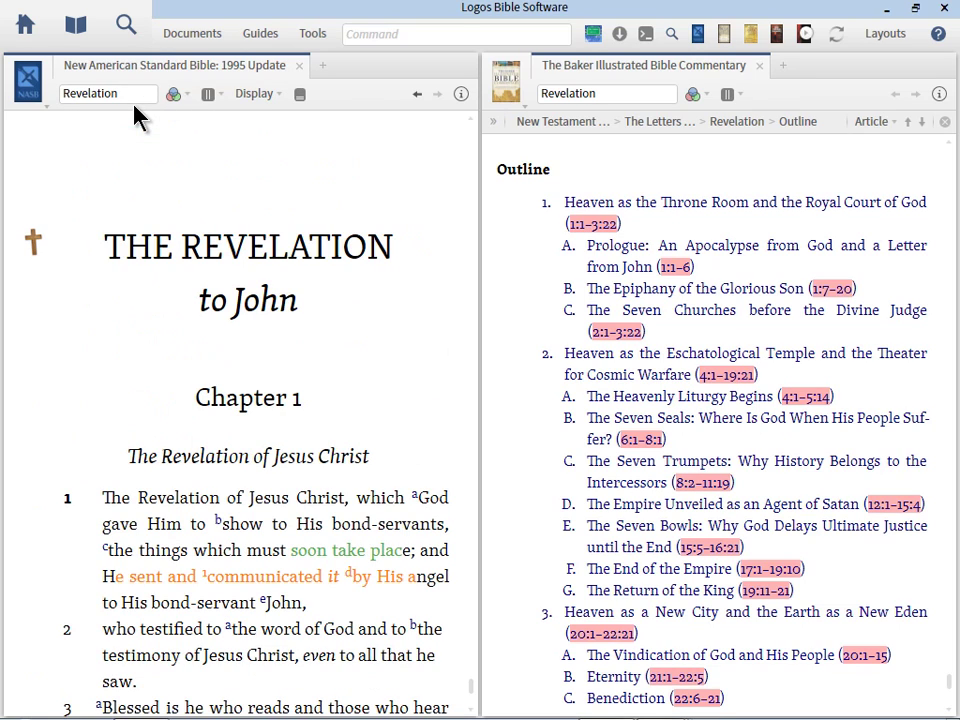
# Step: Replace the New American Standard Bible and the Baker commentary with Nelson's Complete Book of Bible Maps and Charts, widened across the whole workspace
pyautogui.click(135, 93)
pyautogui.click(124, 93)
pyautogui.click(297, 66)
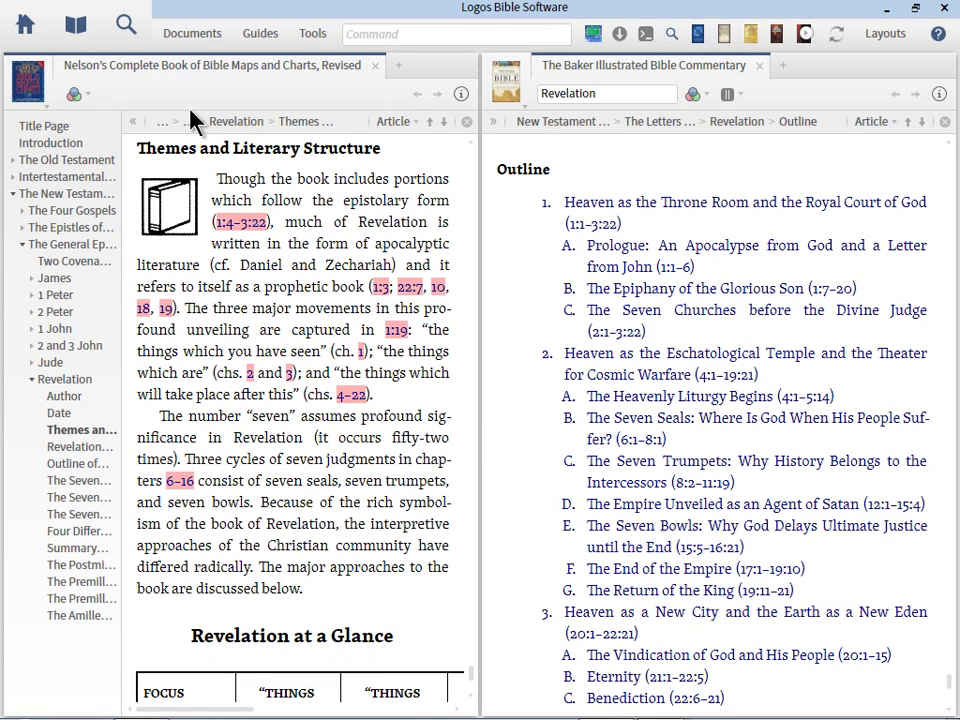
pyautogui.moveTo(139, 67)
pyautogui.click(762, 65)
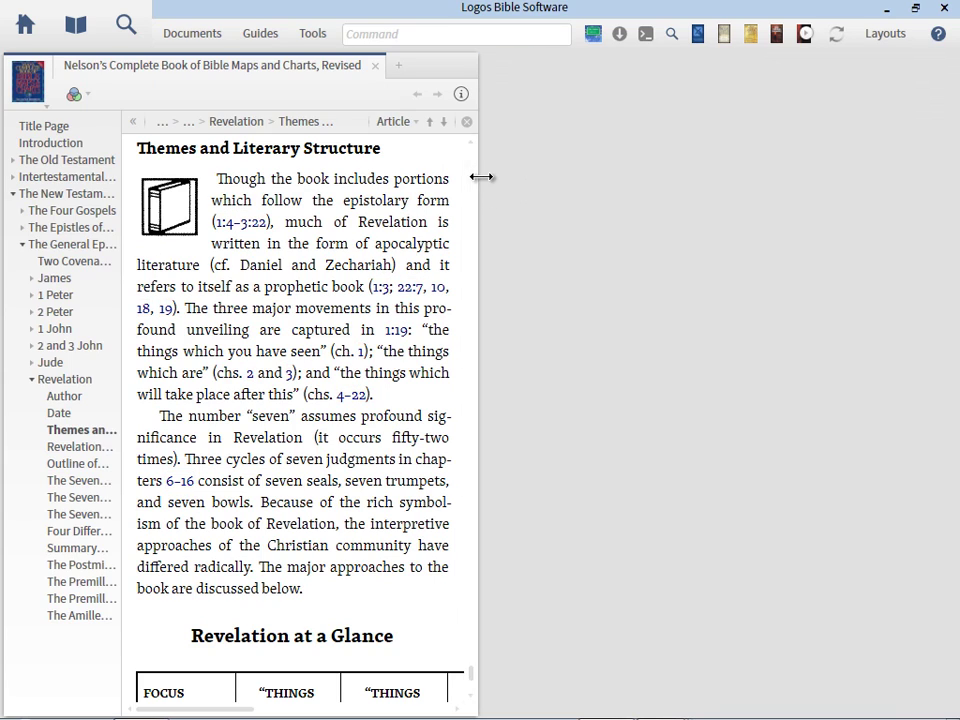
pyautogui.moveTo(480, 178); pyautogui.dragTo(958, 178)
# Step: Examine the Revelation at a Glance chart and the Outline of Revelation in Nelson's Complete Book of Bible Maps and Charts
pyautogui.scroll(-3, 808, 325)
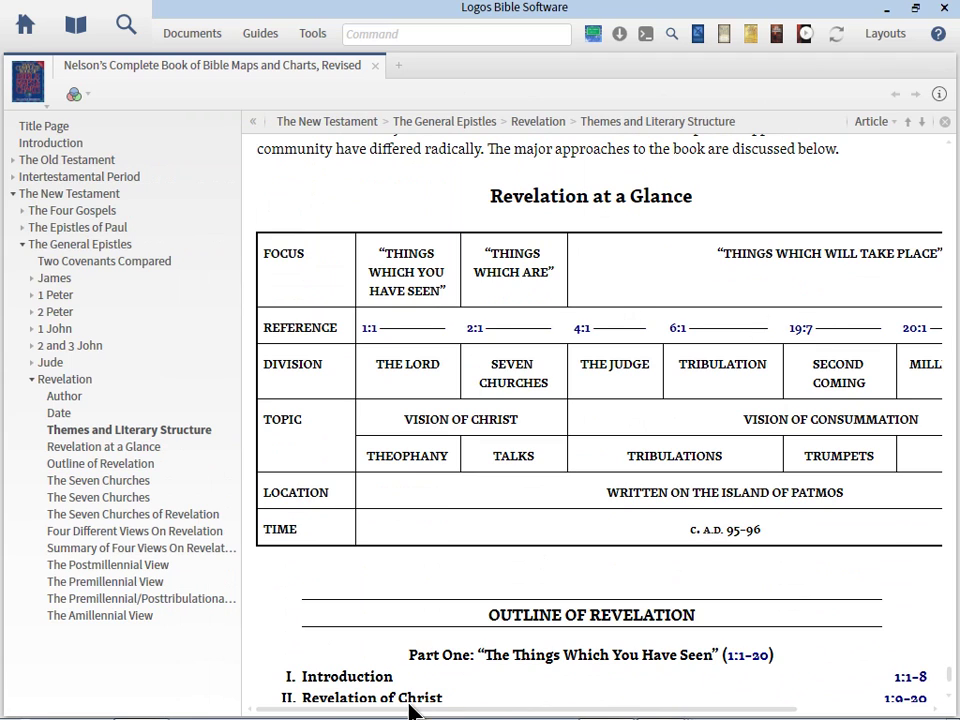
pyautogui.moveTo(381, 711); pyautogui.dragTo(410, 712)
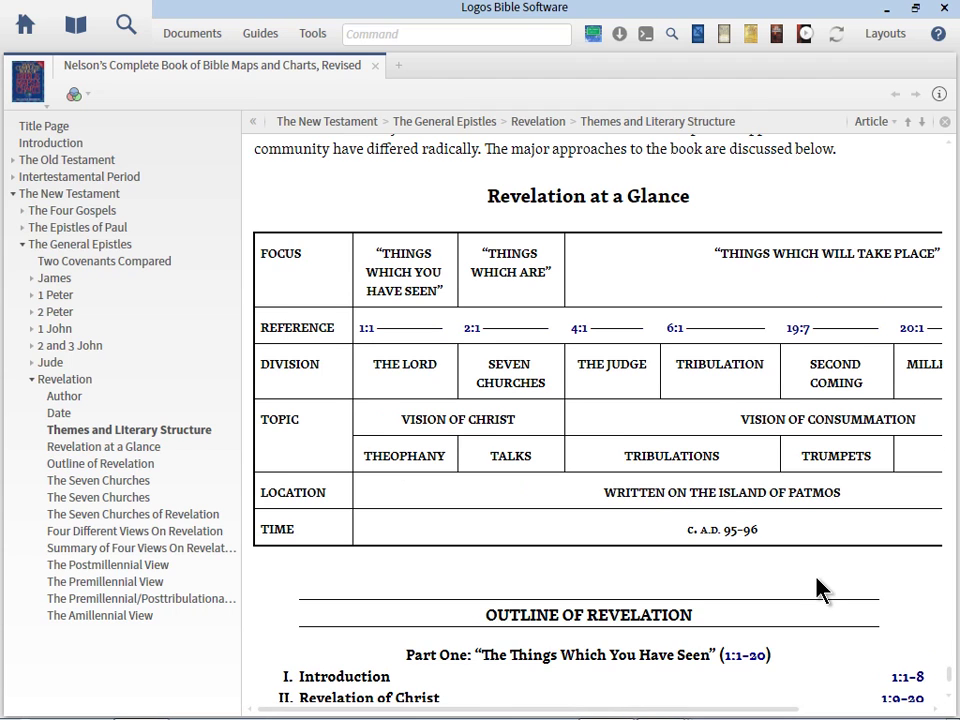
pyautogui.scroll(-5, 820, 589)
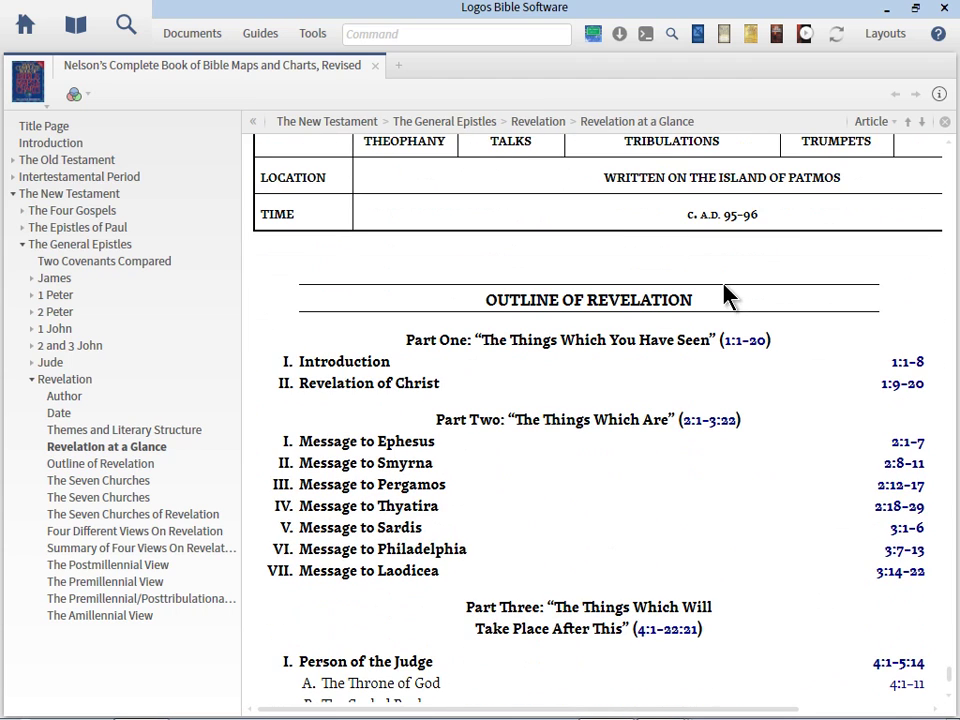